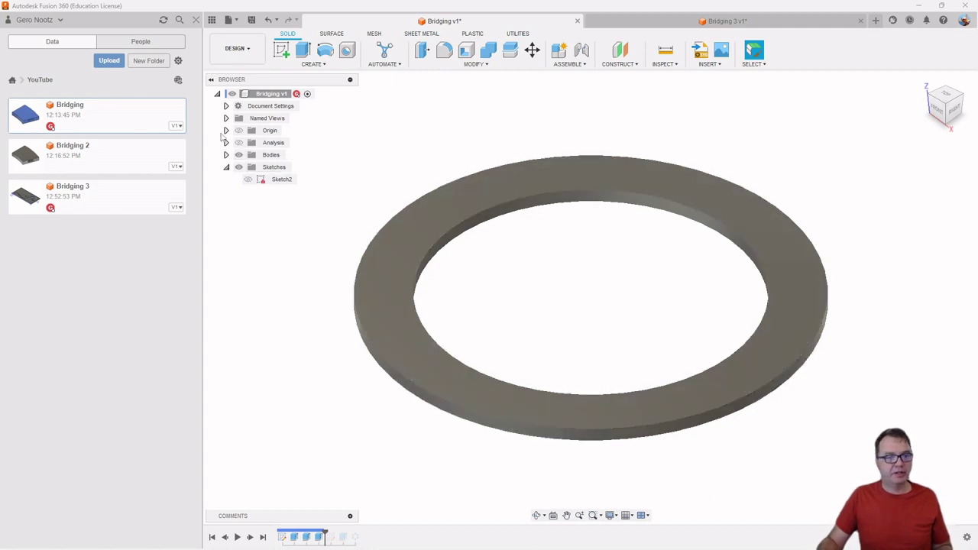
left_click(238, 143)
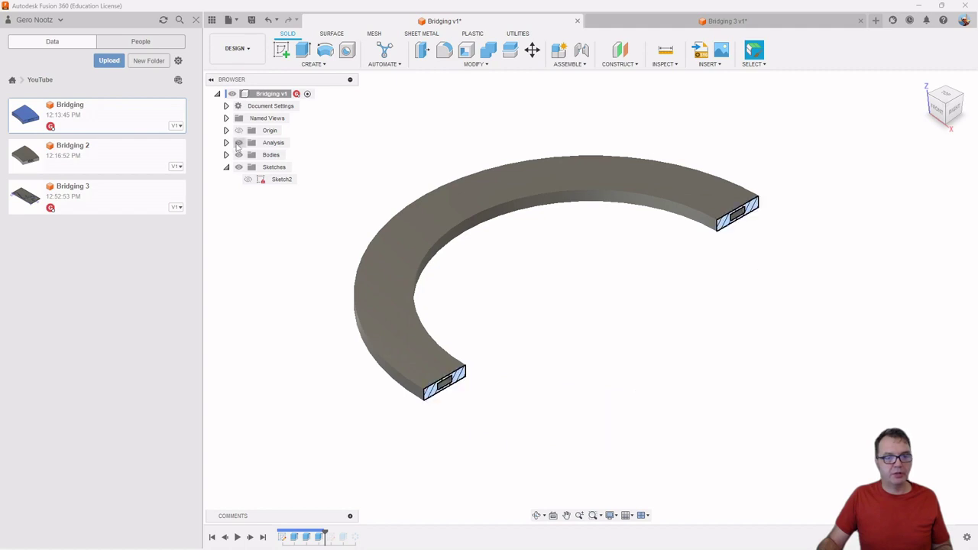
middle_click_drag(747, 202, 759, 225, "shift")
scroll(733, 199, "up", 5)
middle_click_drag(730, 190, 792, 257, "shift")
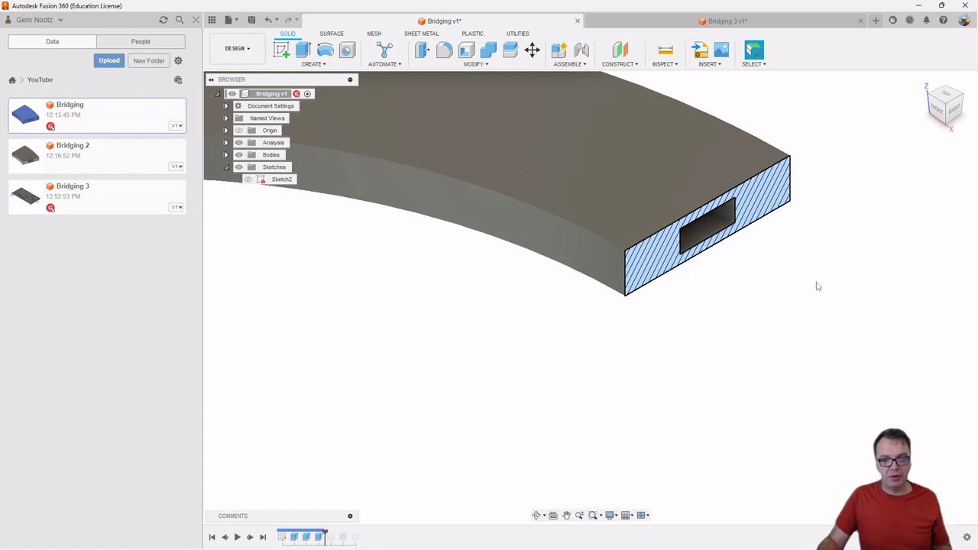
scroll(848, 291, "down", 3)
scroll(848, 285, "down", 3)
scroll(829, 277, "up", 6)
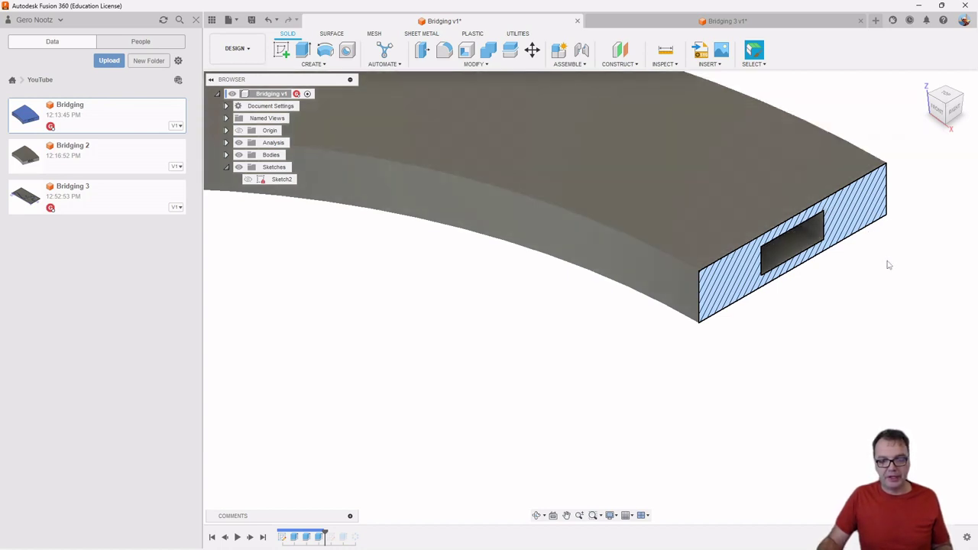
scroll(828, 264, "up", 3)
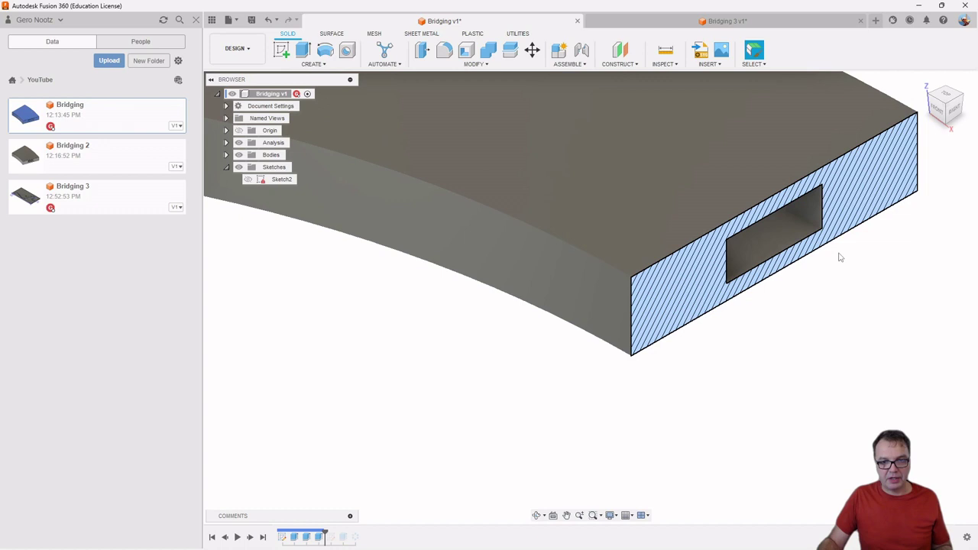
scroll(838, 255, "down", 10)
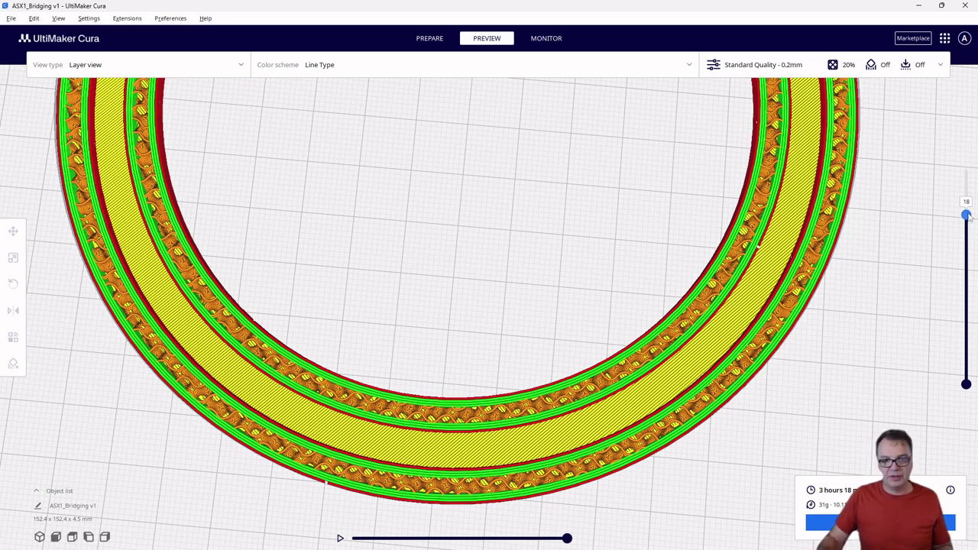
- Move Cura's layer preview from layer 18 to 19 to see skin bridging the ring's infill
key("Up")
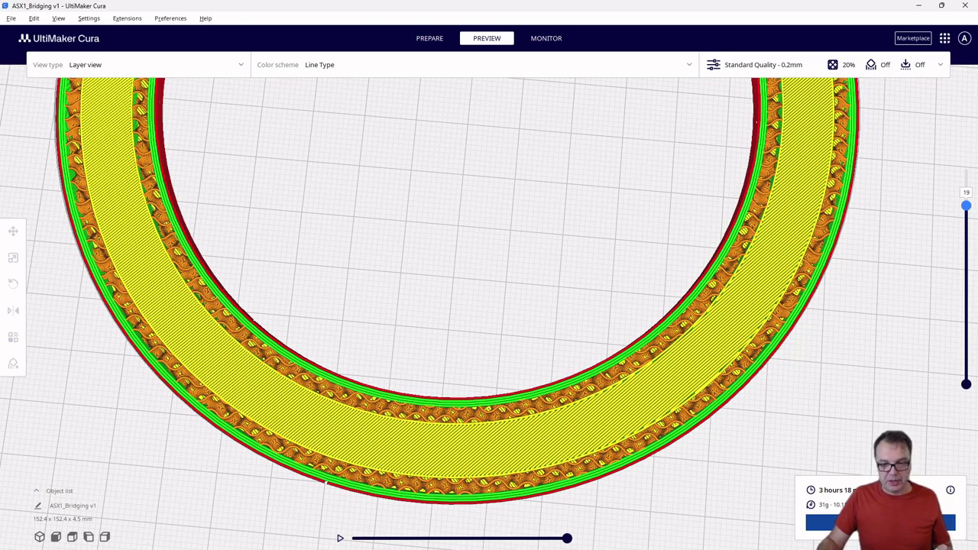
- Back in Fusion, roll the timeline past Extrude4 and suppress that channel-covering extrude
left_click(919, 6)
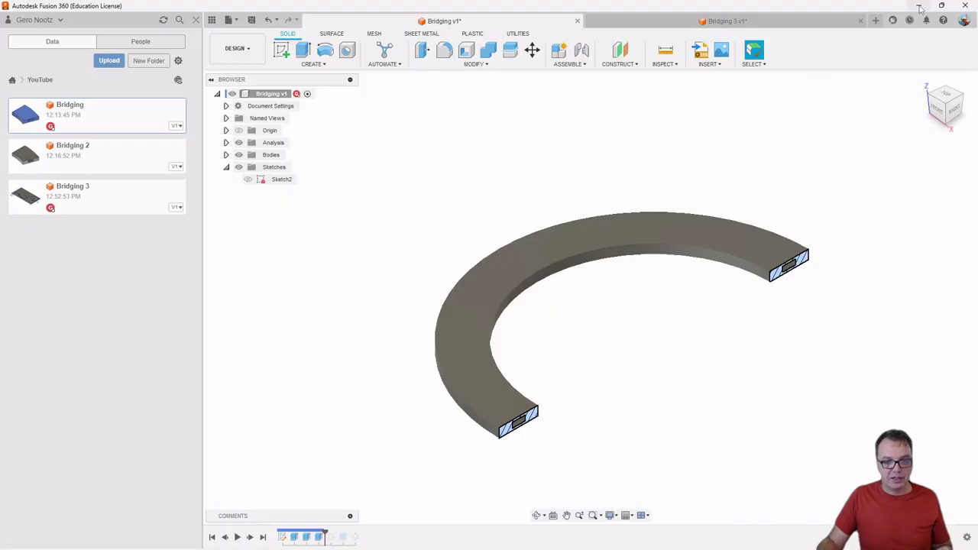
scroll(550, 462, "up", 6)
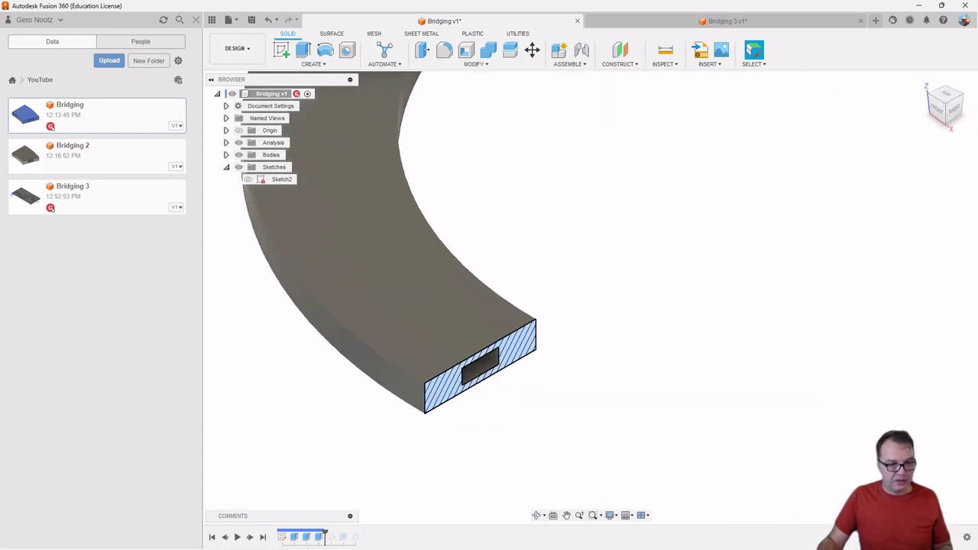
left_click_drag(323, 531, 342, 532)
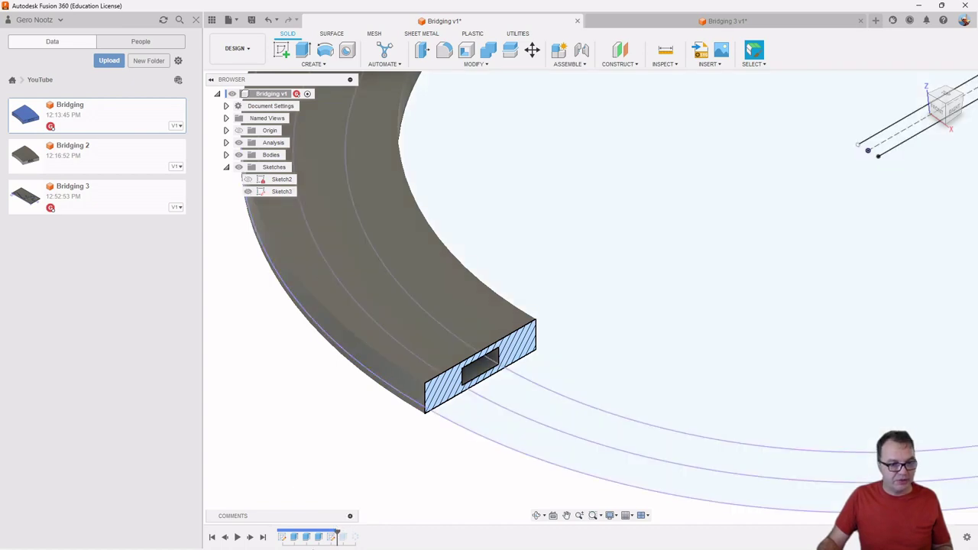
right_click(318, 538)
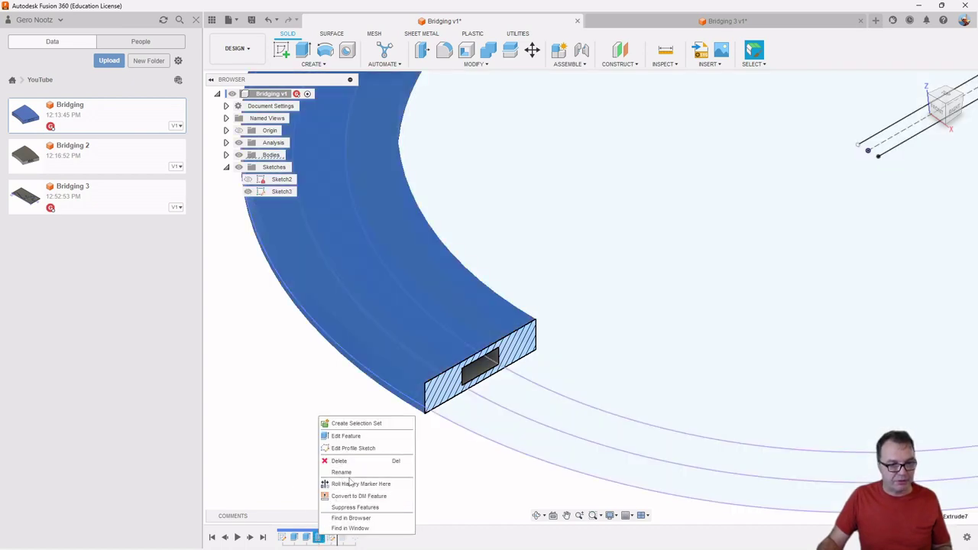
left_click(352, 508)
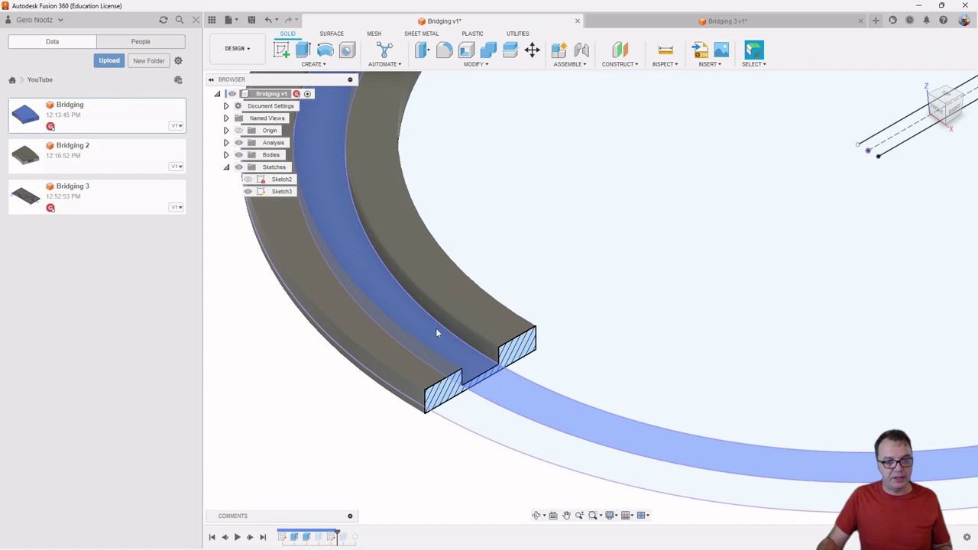
scroll(656, 405, "down", 6)
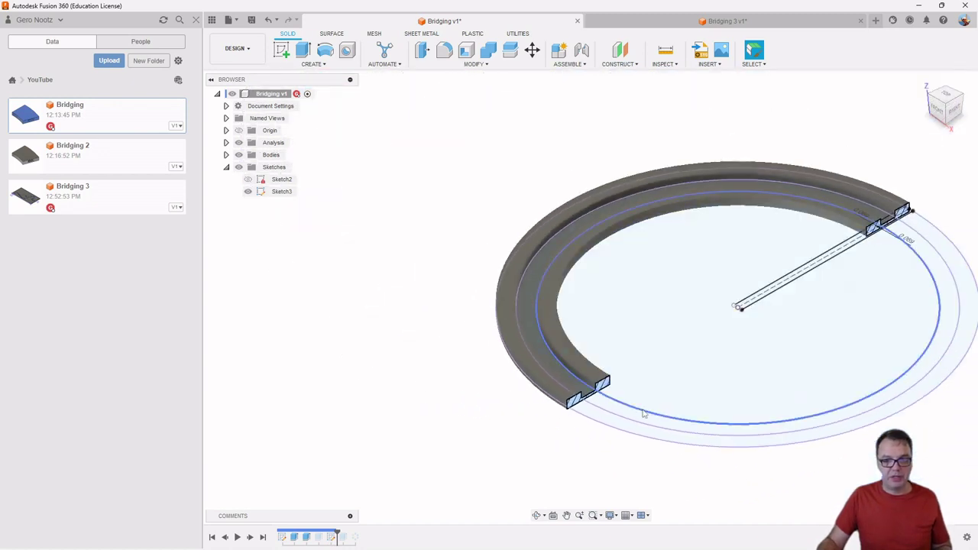
- Look straight down on the ring from the Top view
left_click(644, 413)
middle_click_drag(644, 413, 709, 319, "shift")
left_click(946, 102)
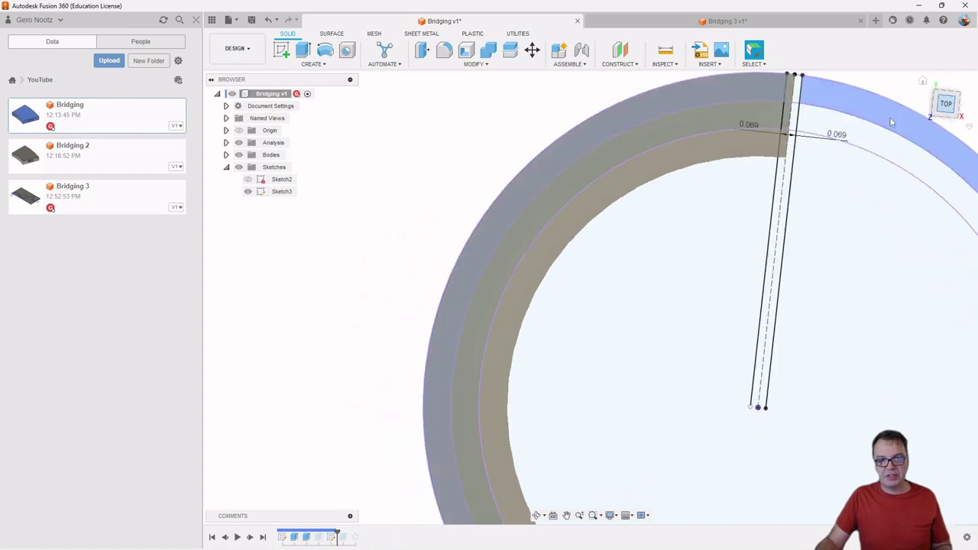
scroll(745, 271, "up", 8)
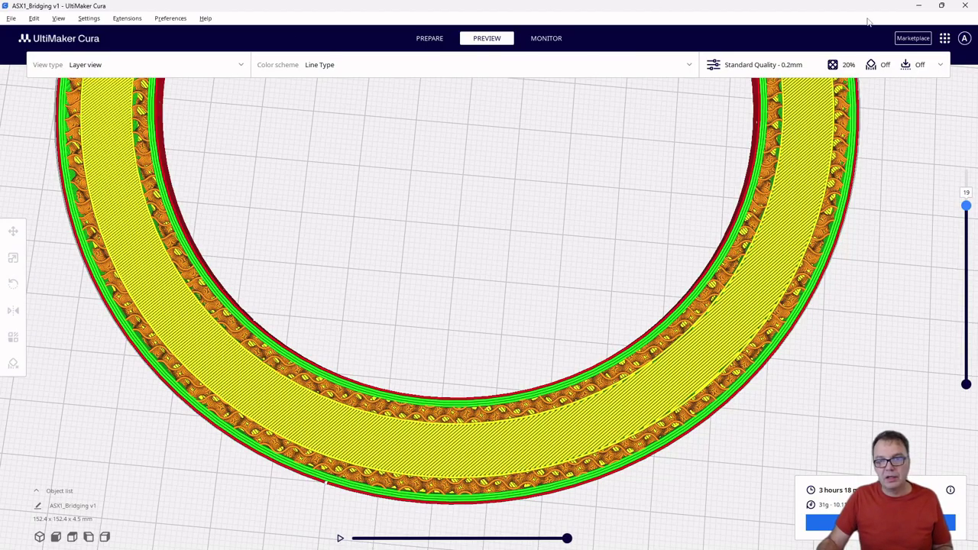
- Show Cura's custom print settings and check Wall Thickness 1.76 mm and Wall Line Count 4
left_click(939, 65)
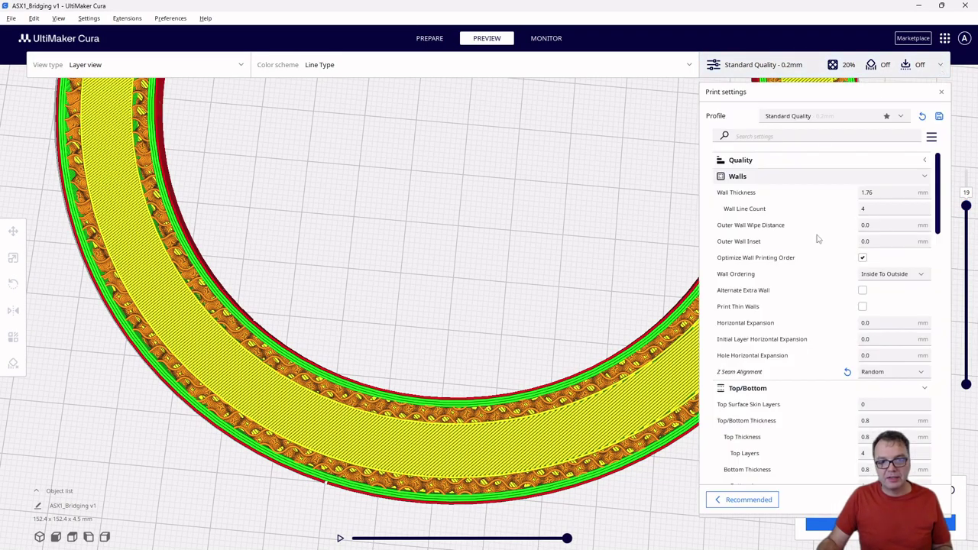
mouse_move(731, 211)
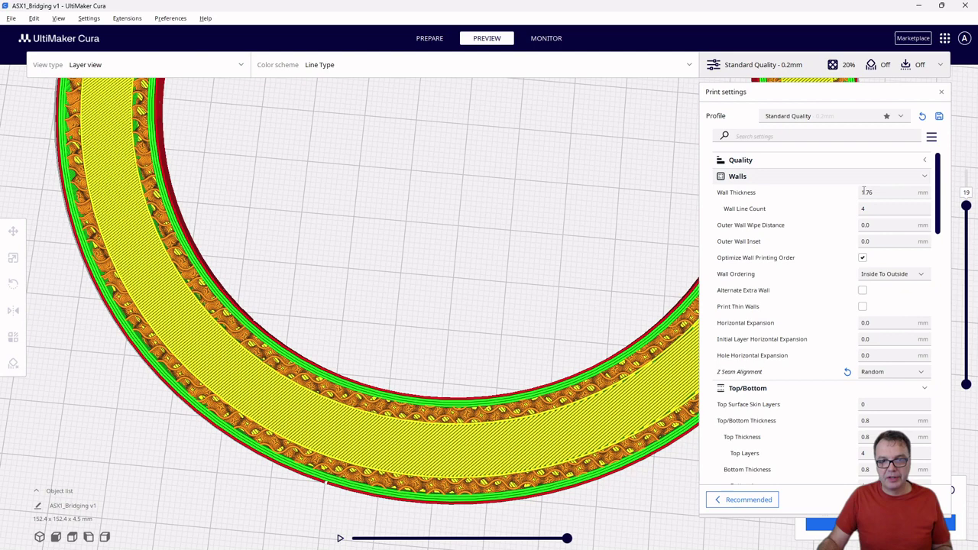
mouse_move(864, 196)
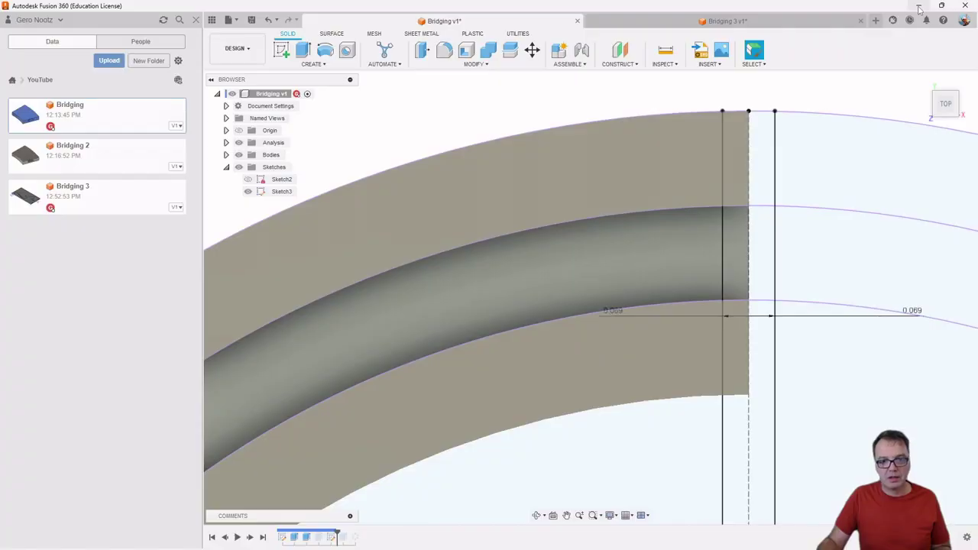
- In Fusion, change both 0.069 bridge offset dimensions to 1.76 mm and tilt into 3D
left_click(918, 6)
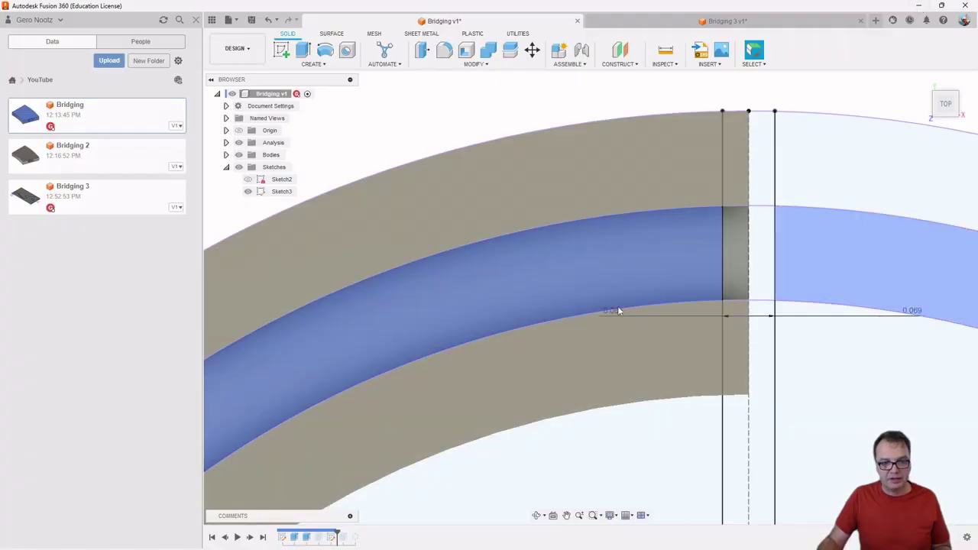
double_click(616, 312)
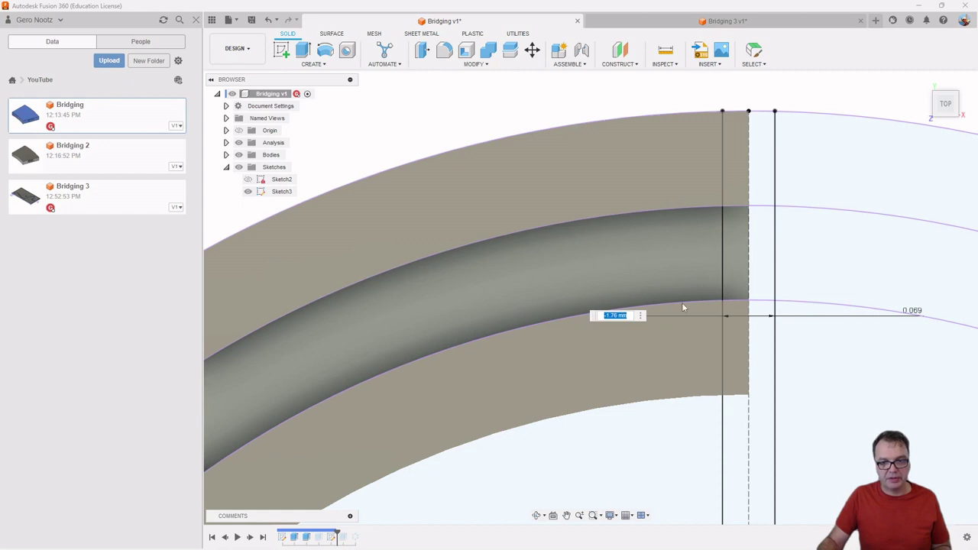
left_click(914, 312)
double_click(914, 313)
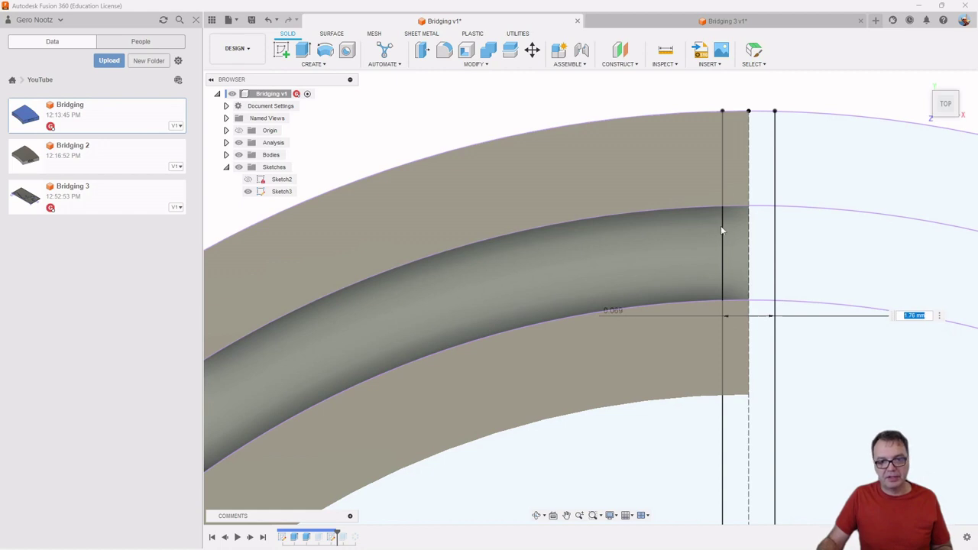
key("Return")
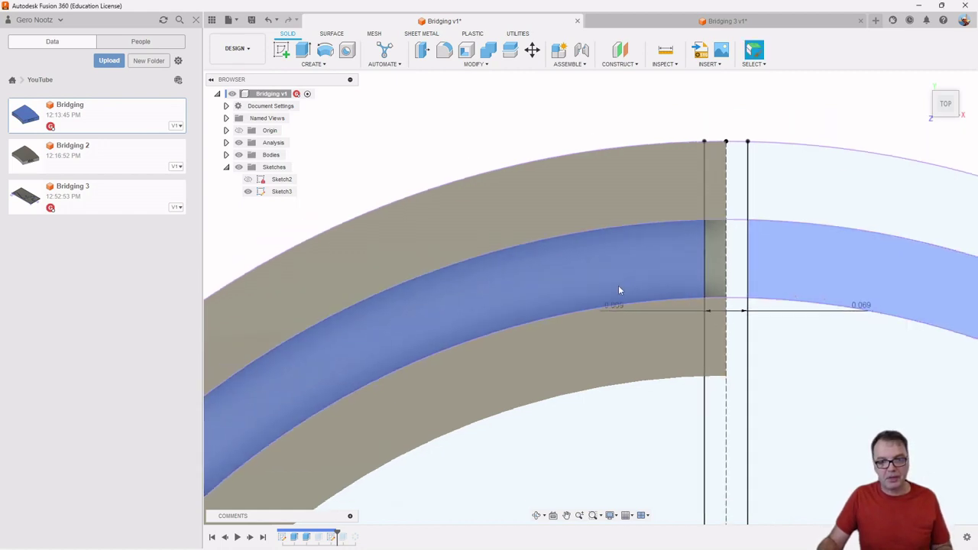
scroll(618, 287, "down", 4)
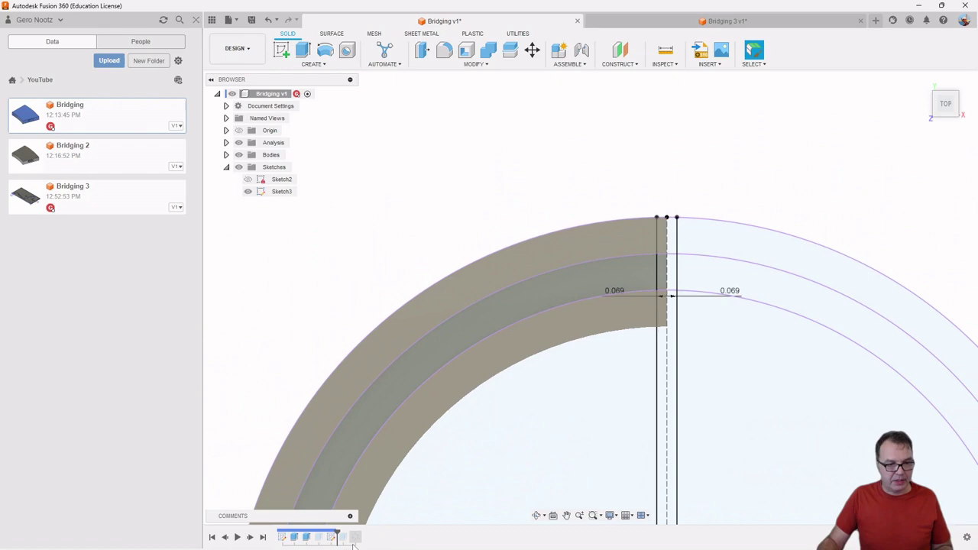
scroll(642, 278, "up", 4)
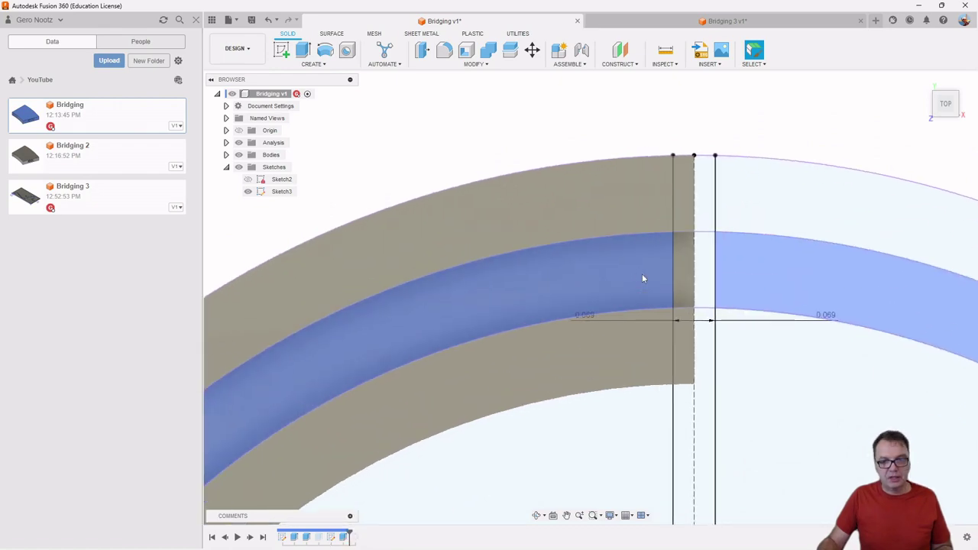
middle_click_drag(642, 279, 752, 280, "shift")
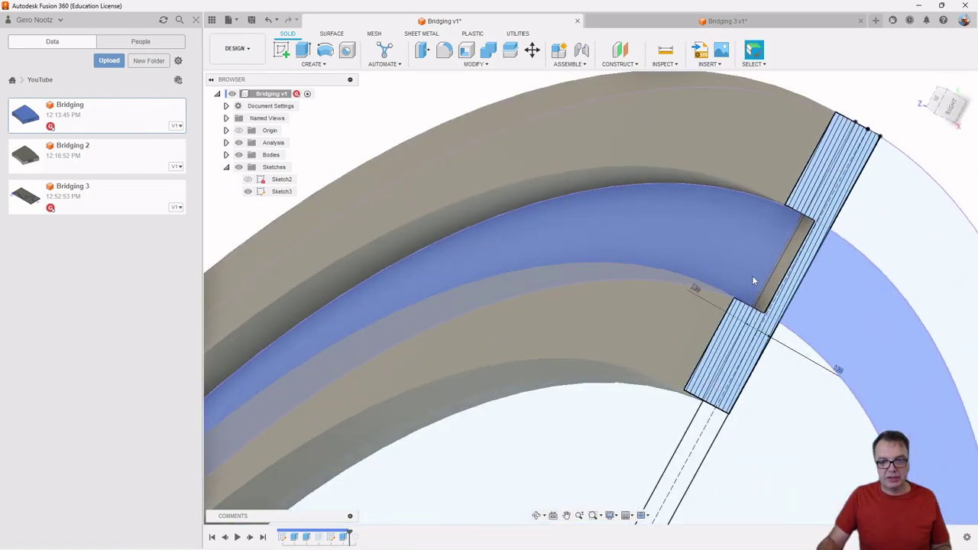
- Edit the last extrude, select Sketch3's arc profile, then cancel the edit
scroll(752, 280, "up", 3)
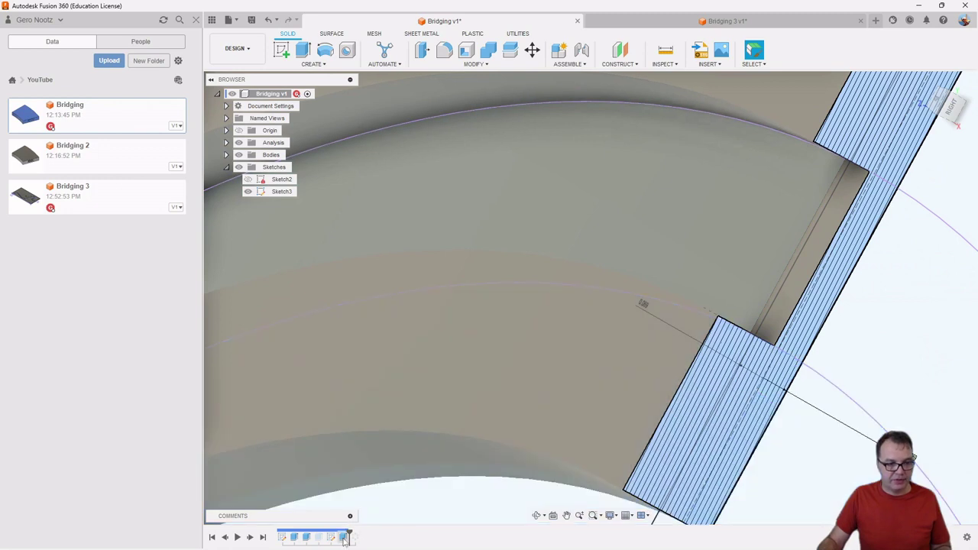
double_click(344, 538)
left_click(661, 270)
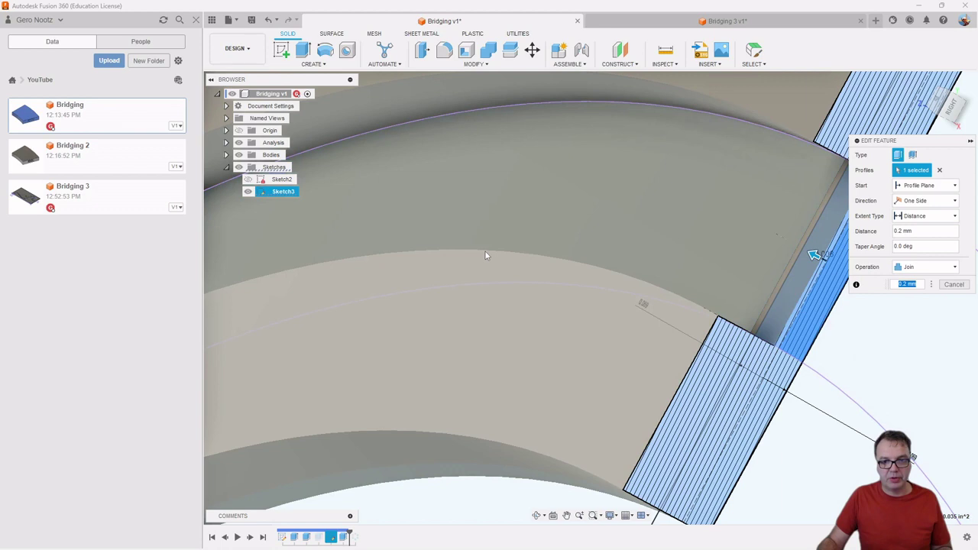
scroll(446, 249, "down", 2)
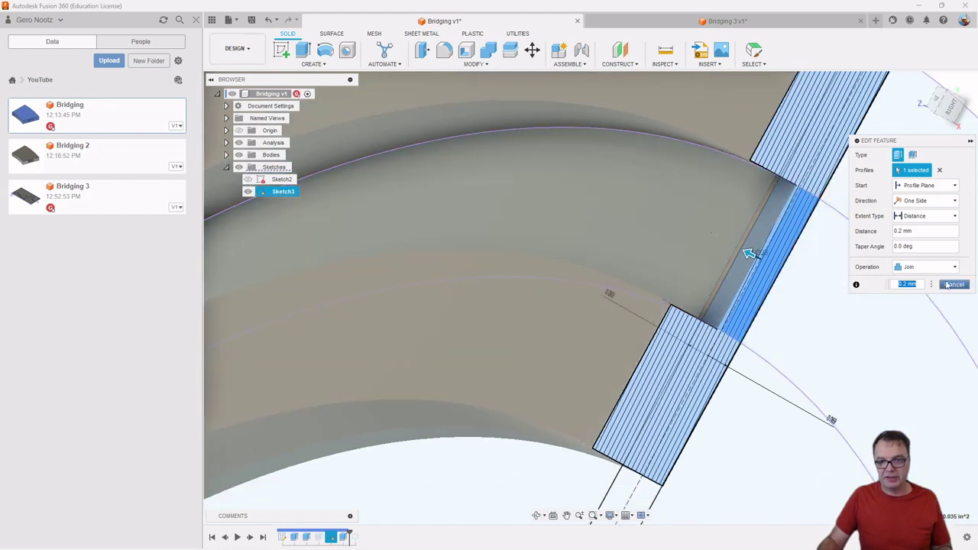
left_click(953, 284)
- Roll the timeline to the end and view the ribbed channel from above
scroll(527, 321, "down", 3)
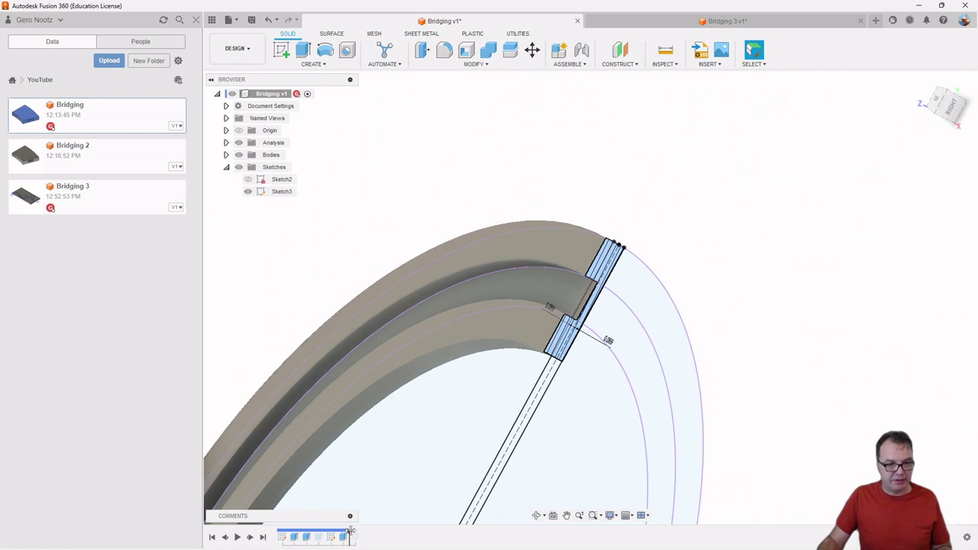
left_click_drag(350, 531, 361, 534)
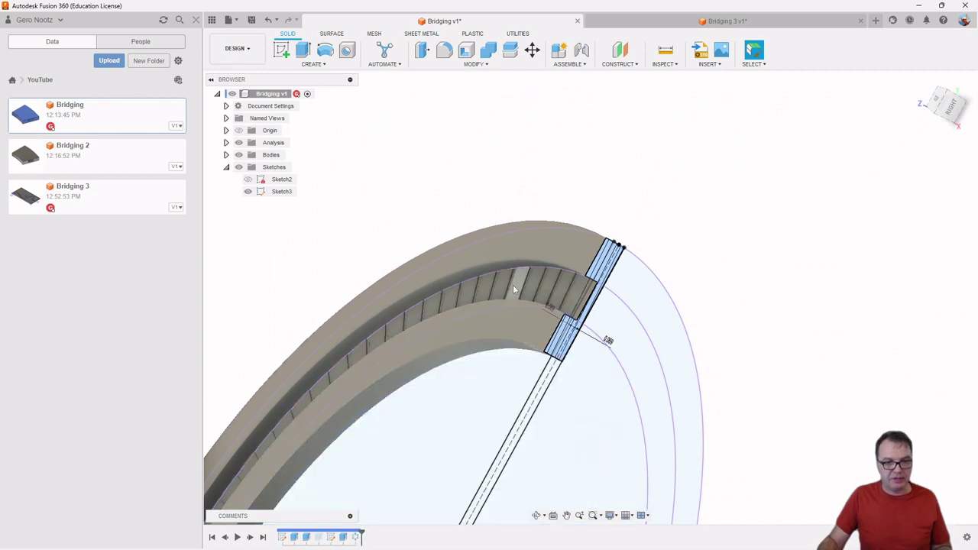
middle_click_drag(514, 289, 565, 291, "shift")
scroll(573, 291, "up", 4)
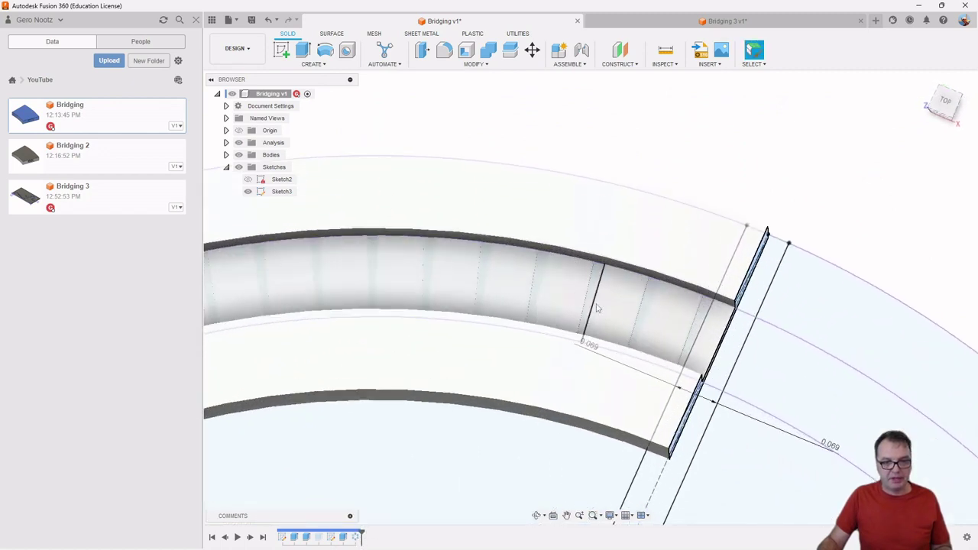
scroll(598, 308, "down", 1)
scroll(711, 343, "down", 2)
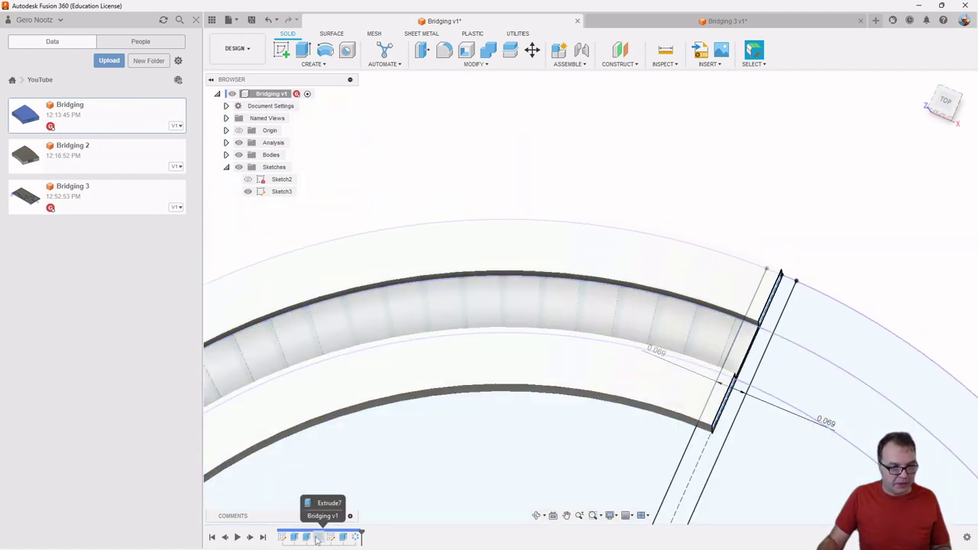
- Apply an action to Extrude7 from its timeline menu and inspect the bridge slot at an angle
left_click(318, 537)
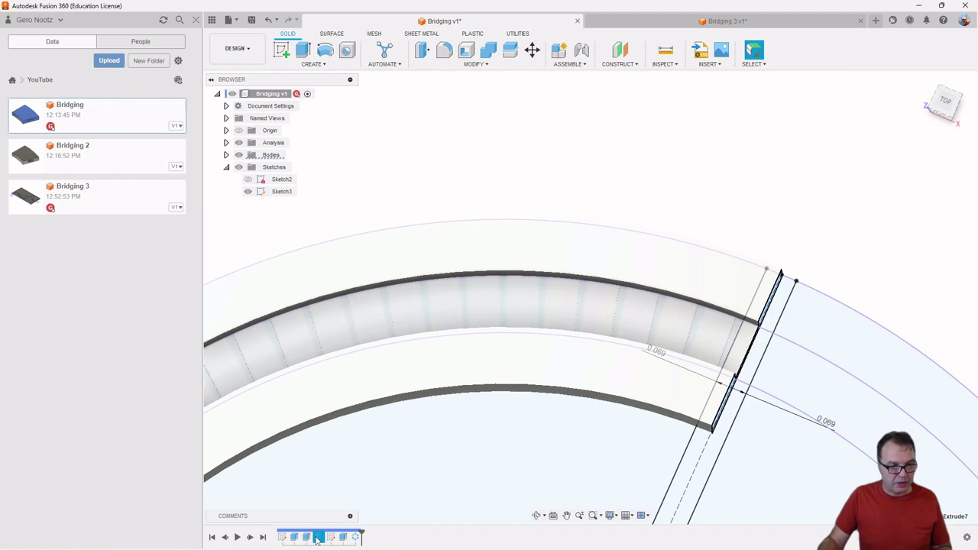
right_click(318, 537)
left_click(328, 507)
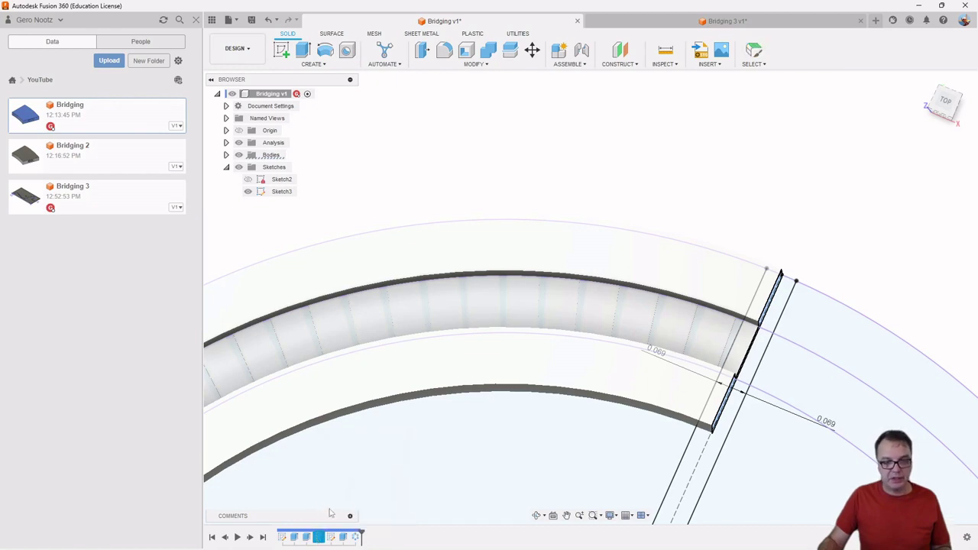
left_click(485, 471)
middle_click_drag(484, 471, 731, 333, "shift")
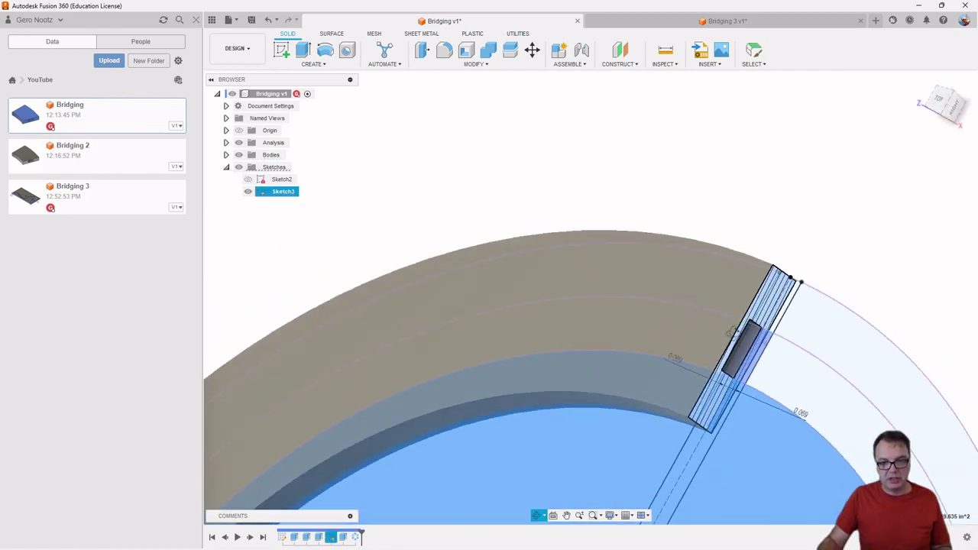
scroll(718, 336, "up", 5)
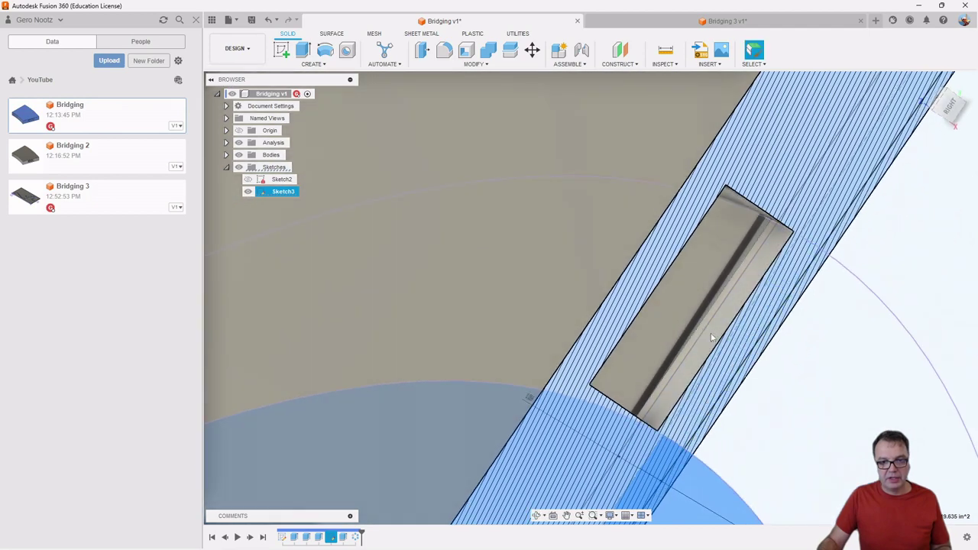
scroll(711, 336, "down", 2)
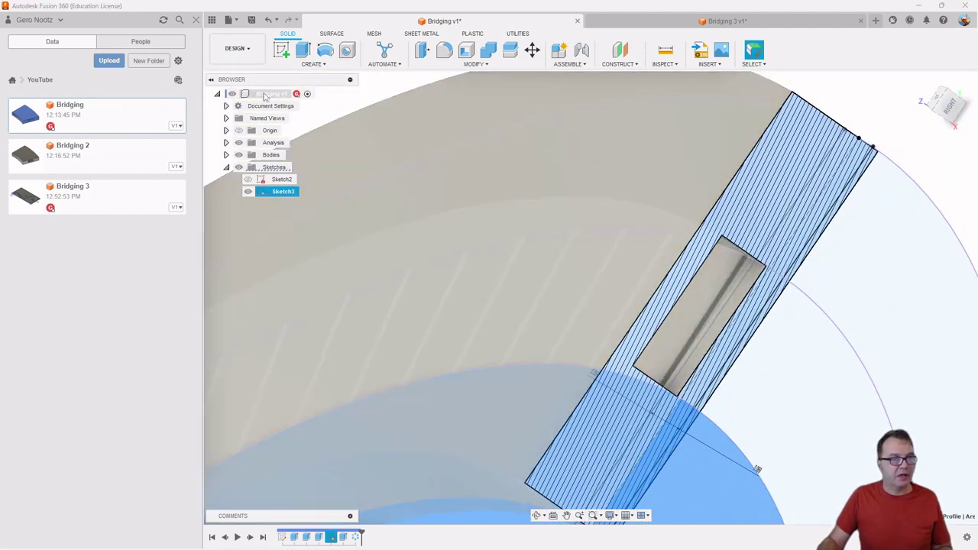
- Export Bridging v1 as a 3MF mesh to the computer, replacing the existing file
right_click(265, 95)
left_click(292, 247)
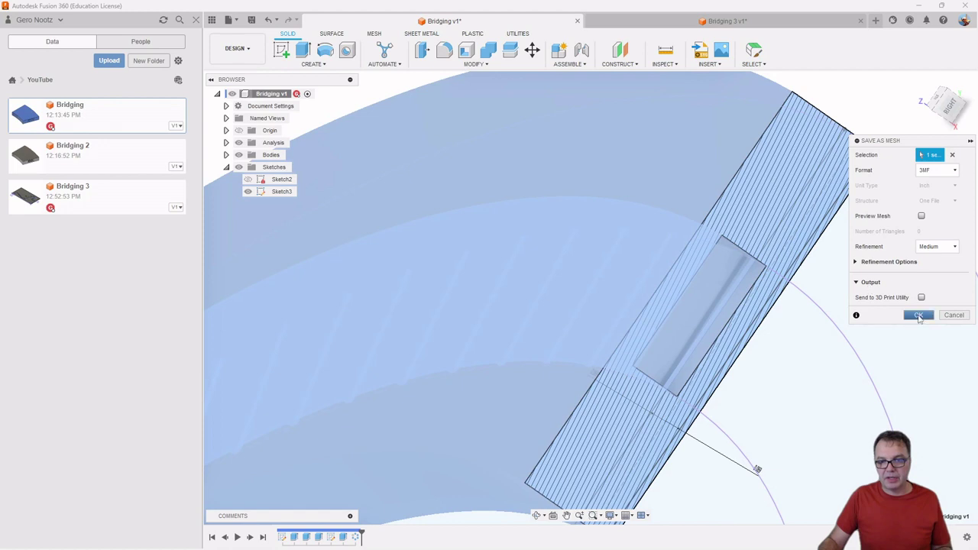
left_click(919, 314)
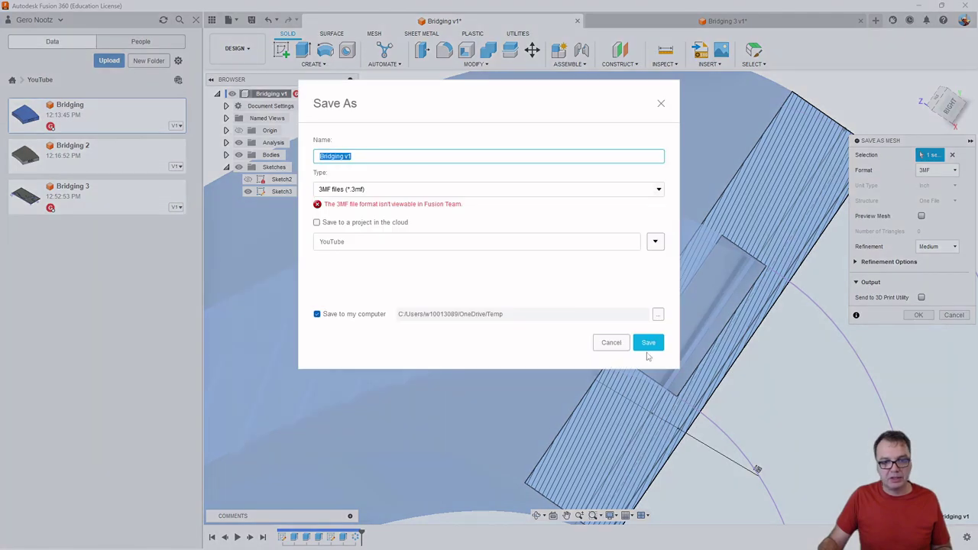
left_click(648, 343)
left_click(501, 290)
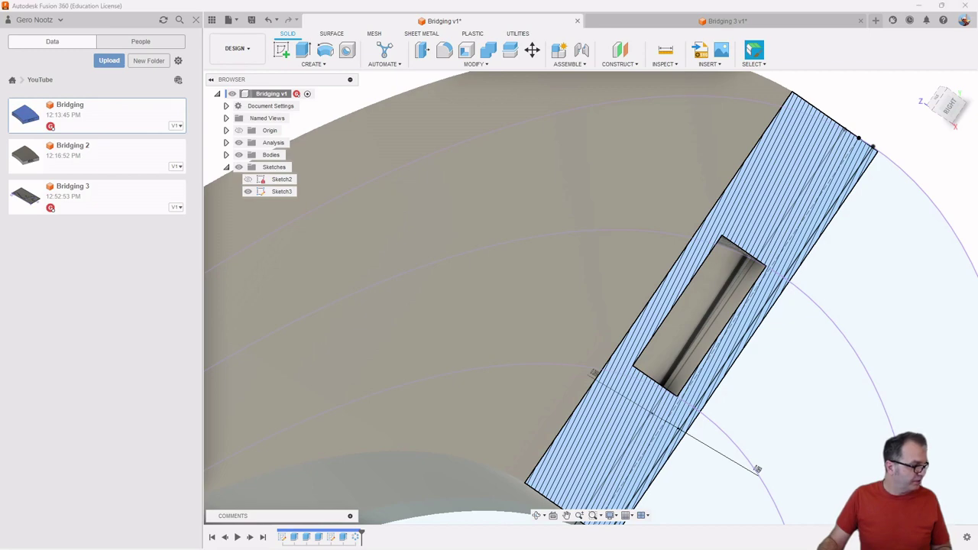
- In Cura, reload the modified Bridging file and close the print settings
key("alt+Tab")
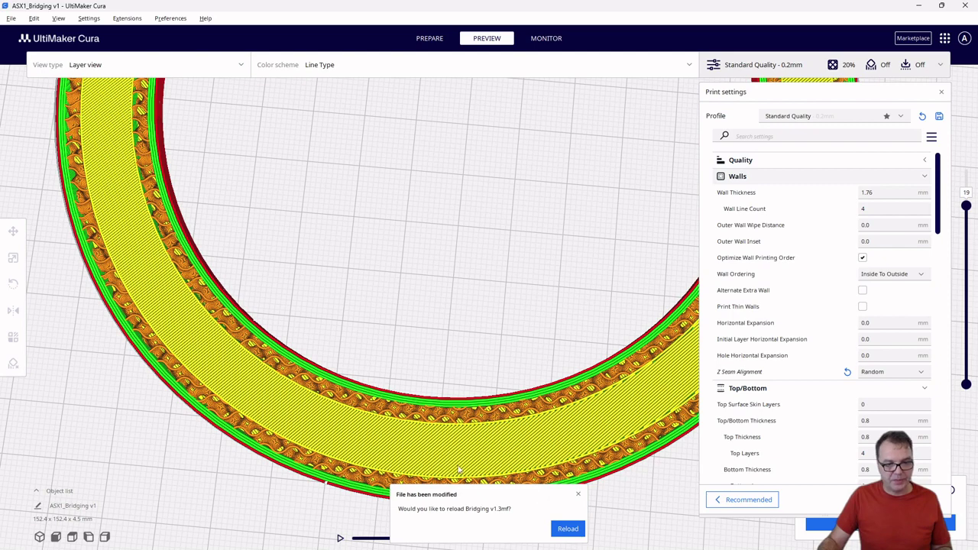
left_click(566, 529)
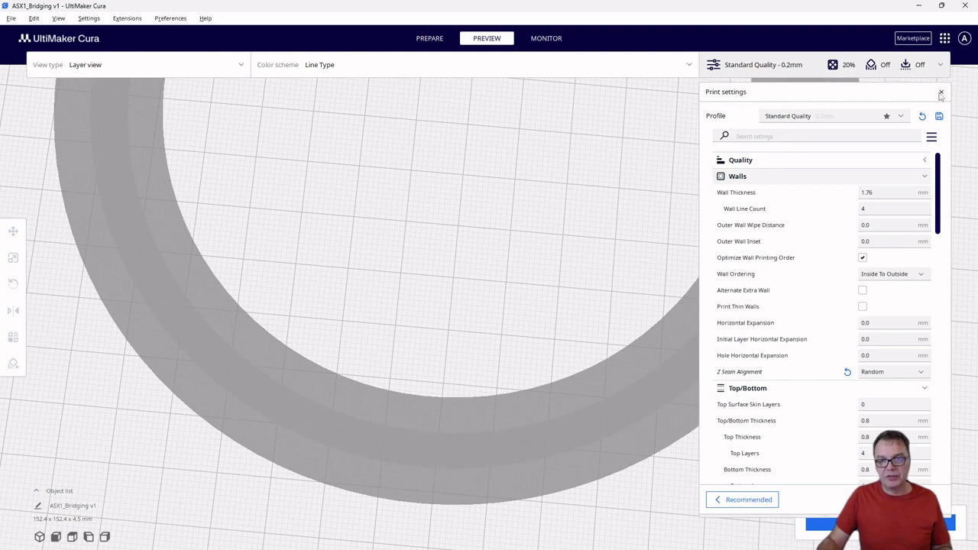
left_click(941, 66)
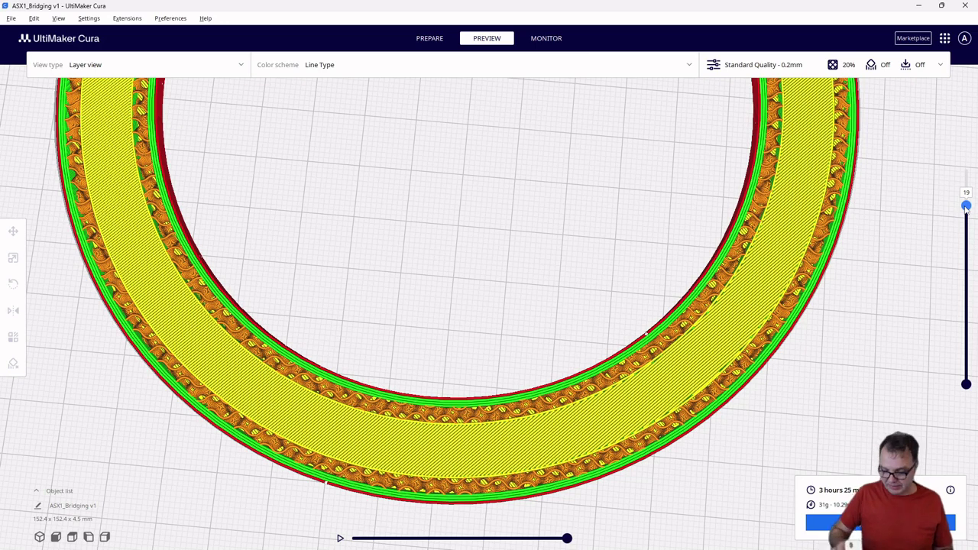
- Step the layer preview from the channel bridges at layer 18 up to layer 23
left_click_drag(966, 207, 966, 212)
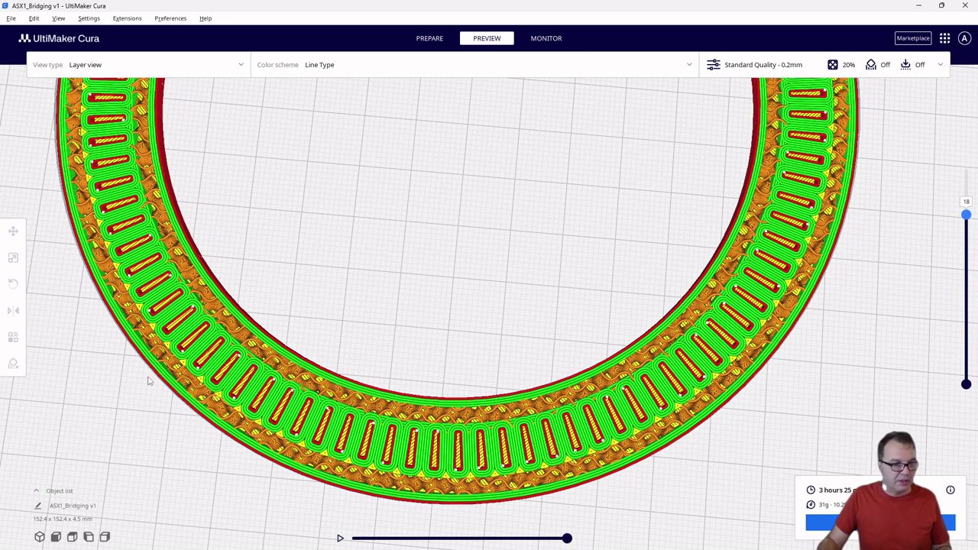
scroll(150, 381, "down", 2)
scroll(234, 371, "up", 4)
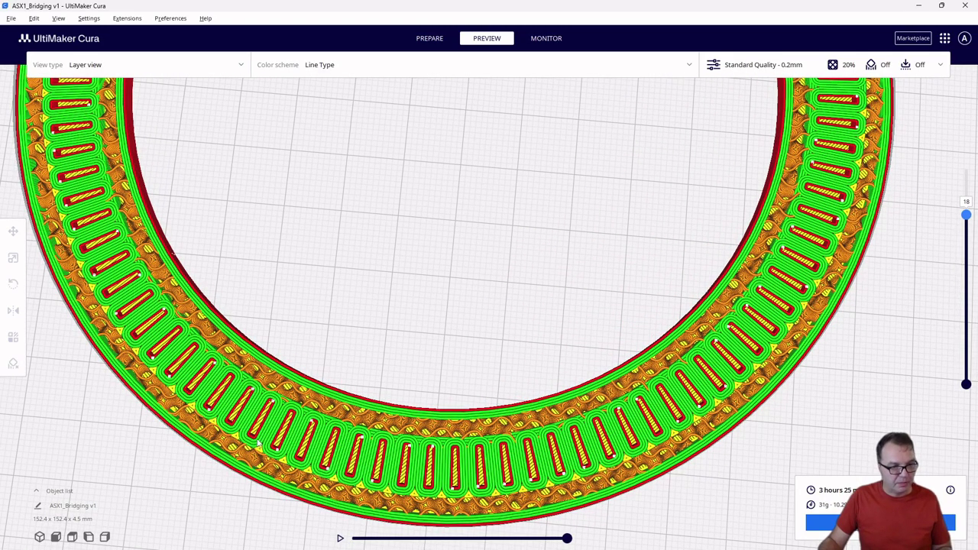
scroll(729, 314, "down", 4)
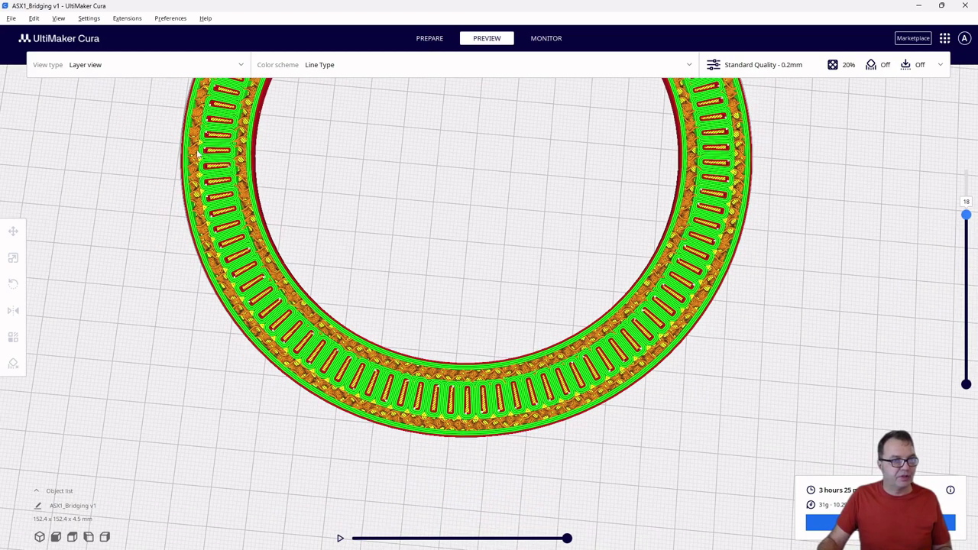
scroll(206, 139, "down", 3)
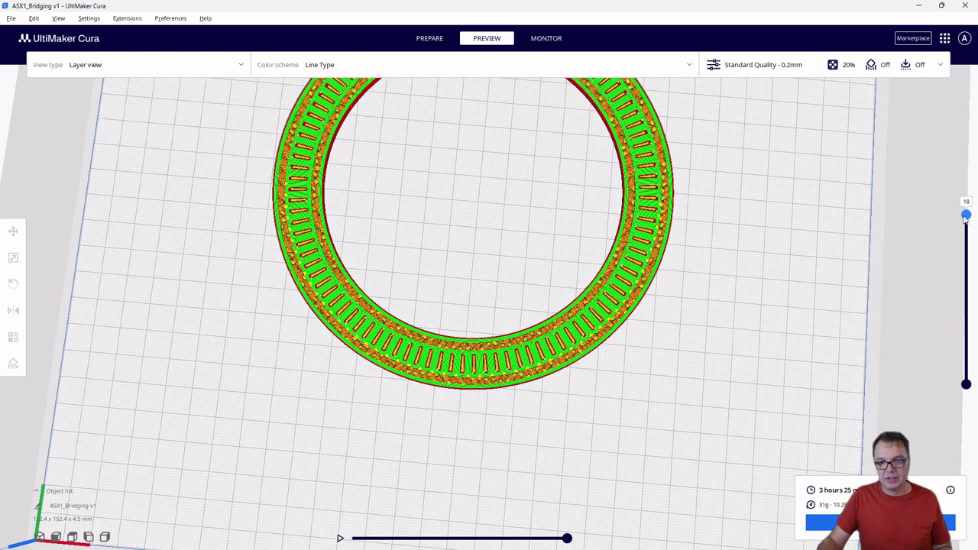
key("Up")
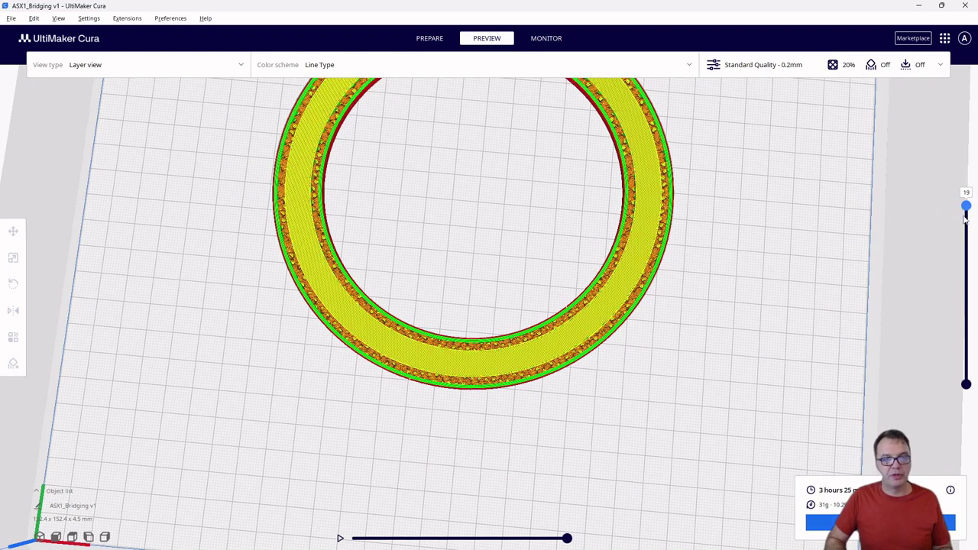
key("Up")
key("Up")
key("Up")
key("Up")
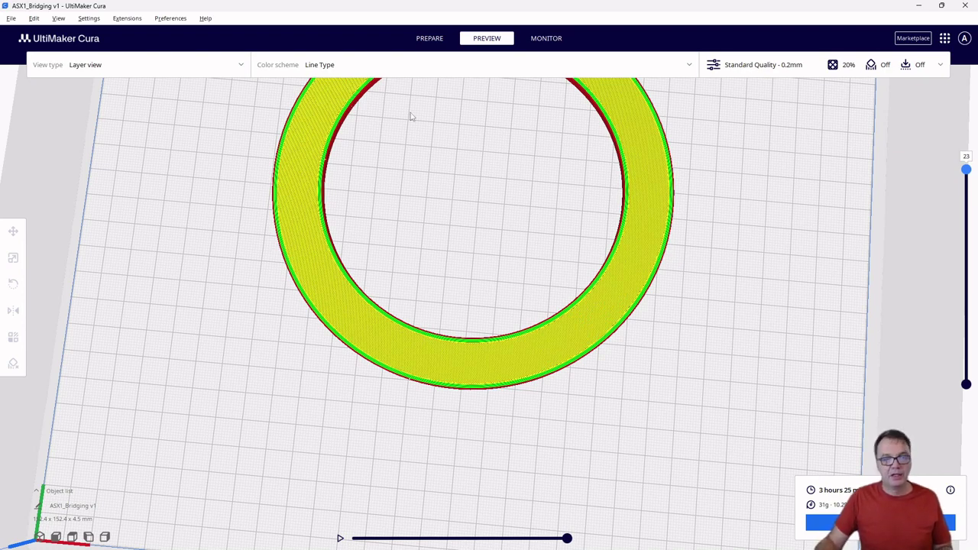
scroll(473, 229, "down", 2)
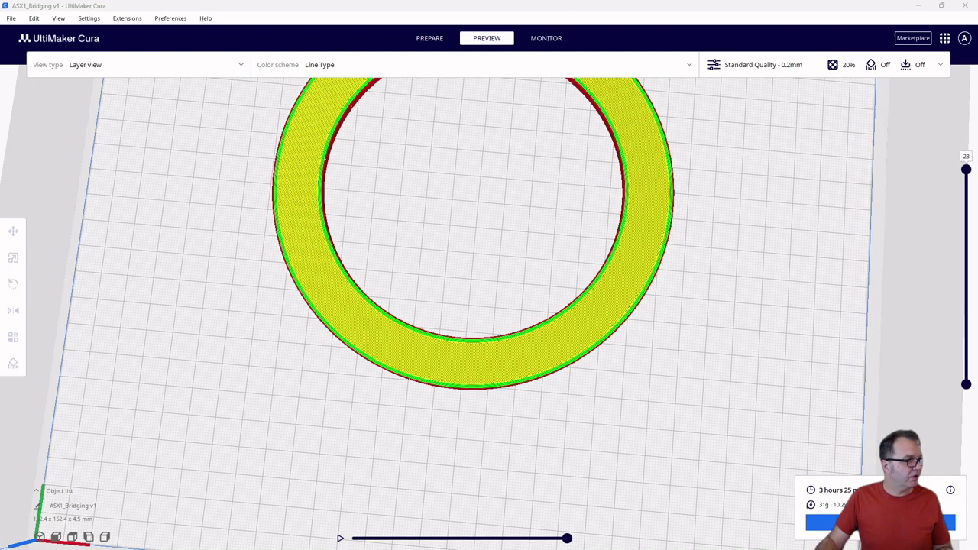
key("alt+Tab")
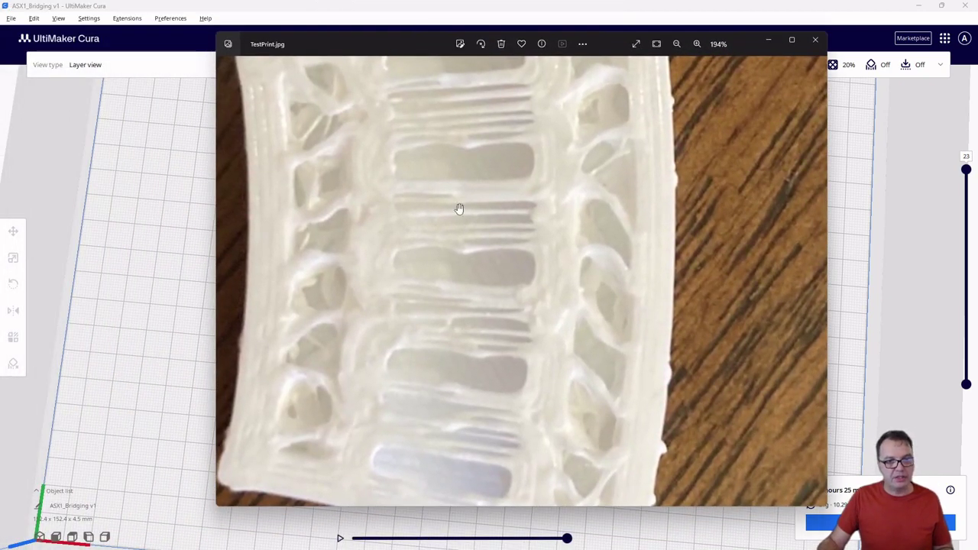
scroll(458, 209, "down", 3)
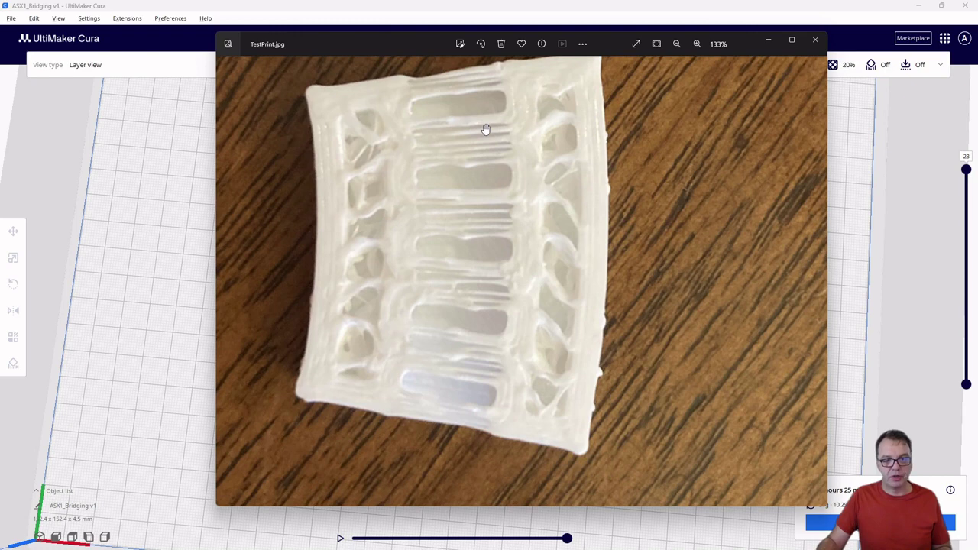
left_click(764, 42)
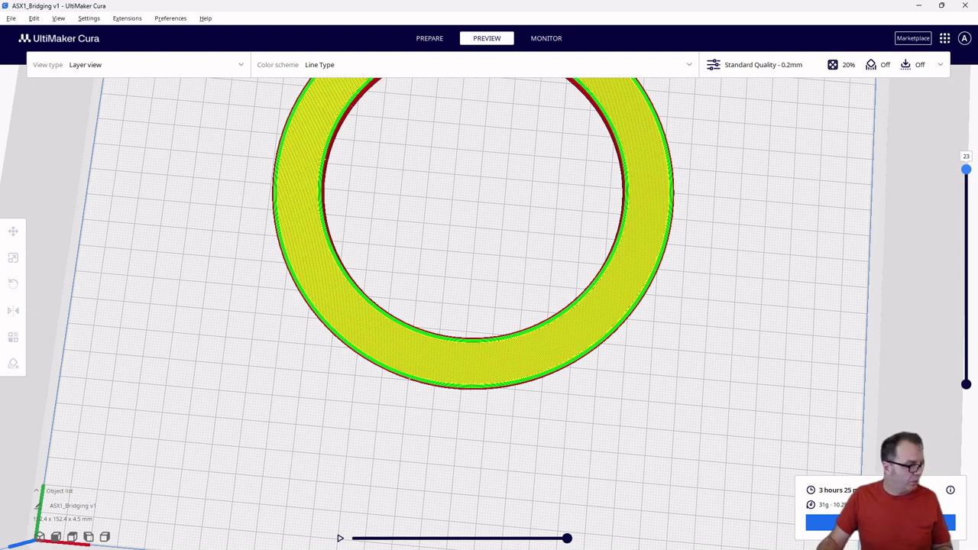
key("alt+Tab")
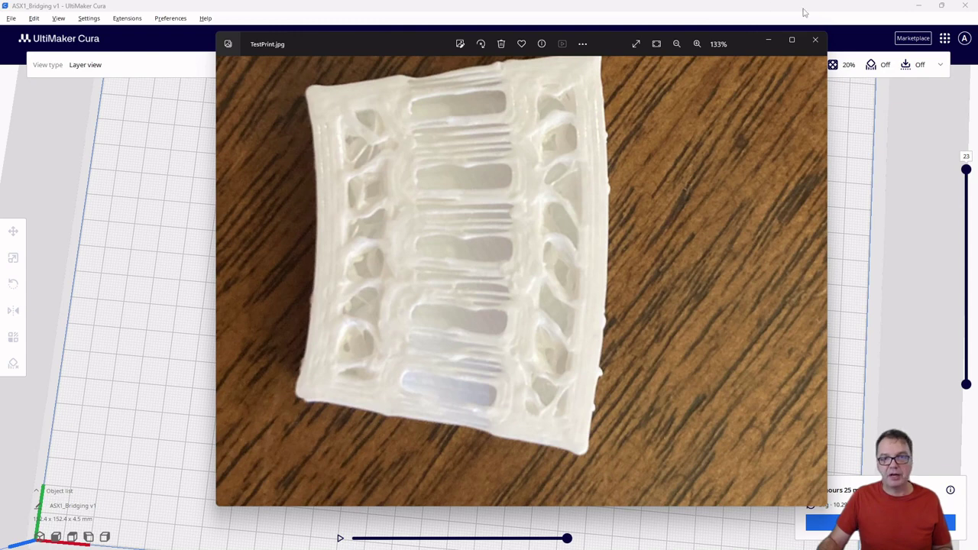
left_click(769, 42)
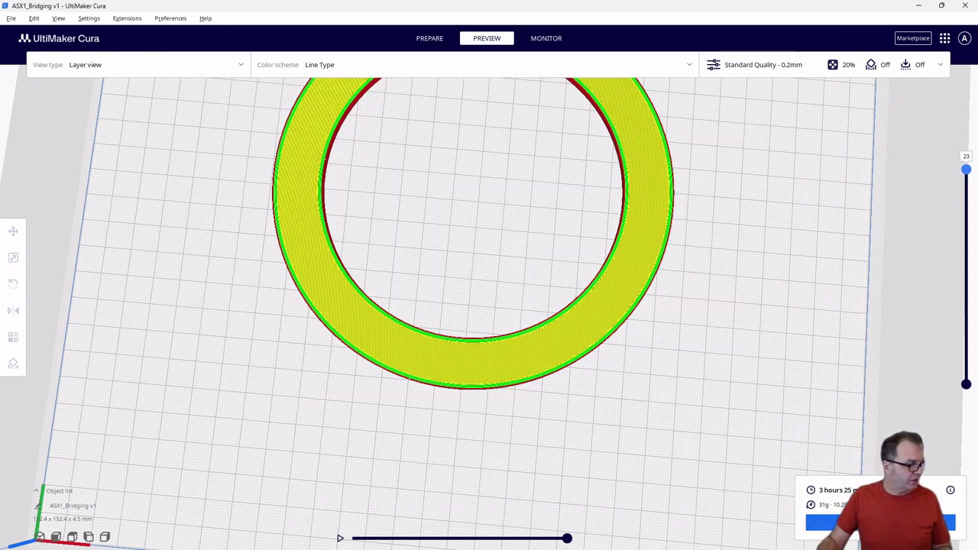
key("alt+Tab")
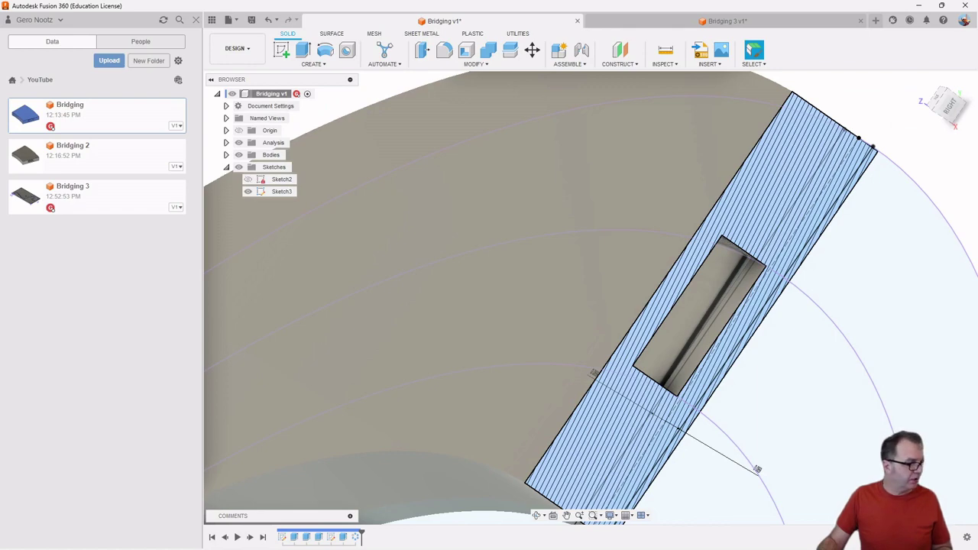
key("alt+Tab")
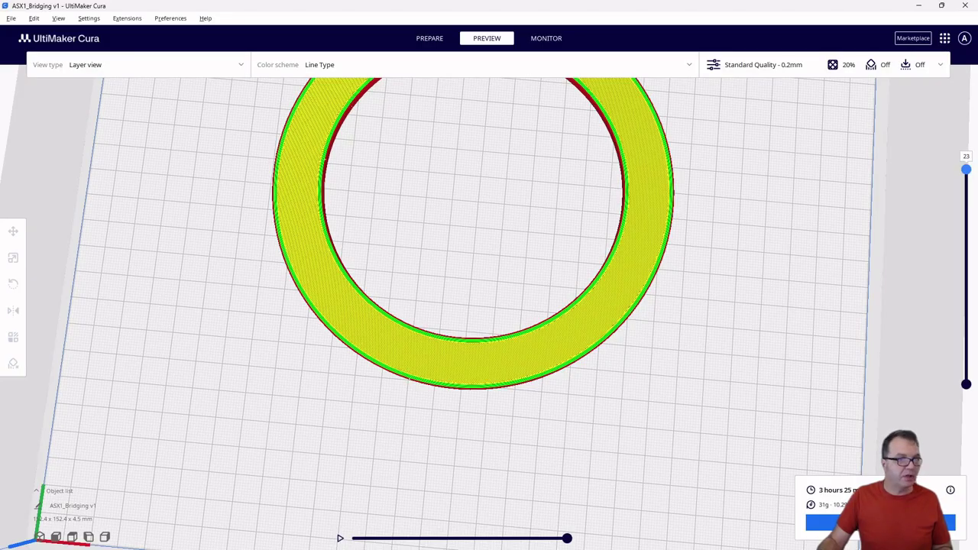
key("alt+Tab")
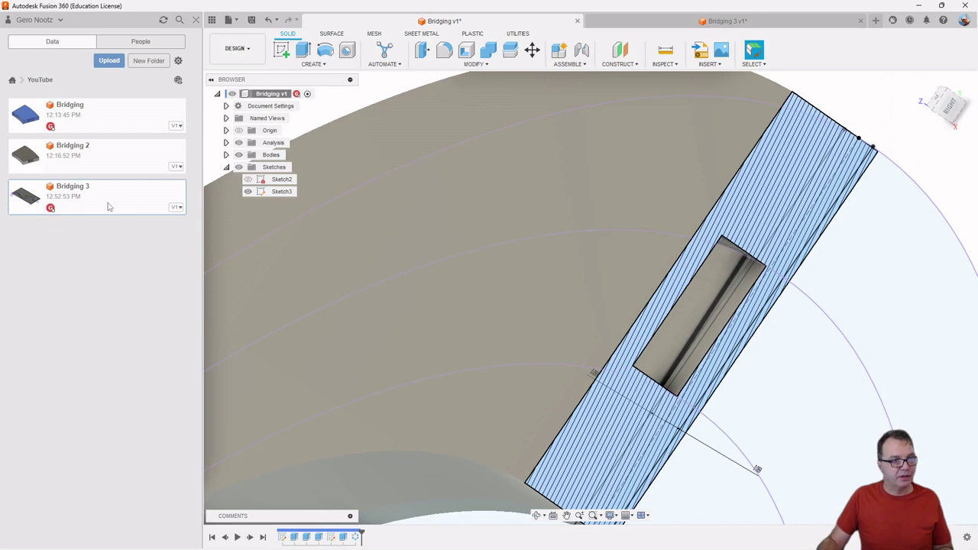
double_click(108, 204)
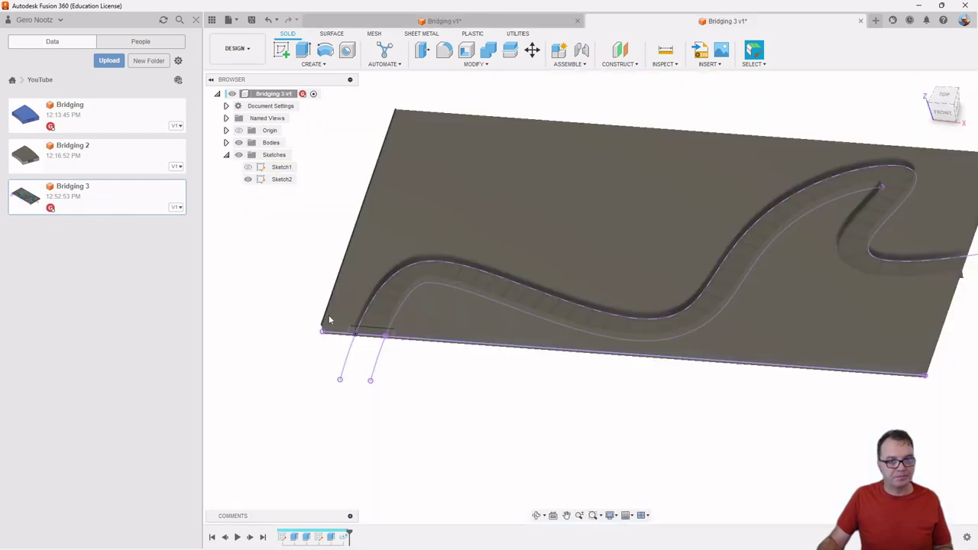
scroll(411, 304, "up", 3)
scroll(358, 322, "down", 4)
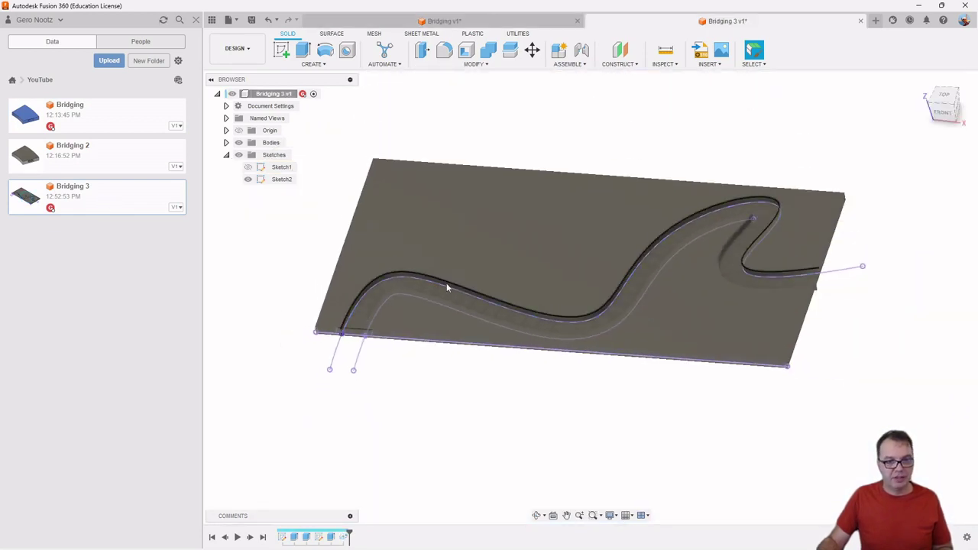
scroll(748, 233, "up", 4)
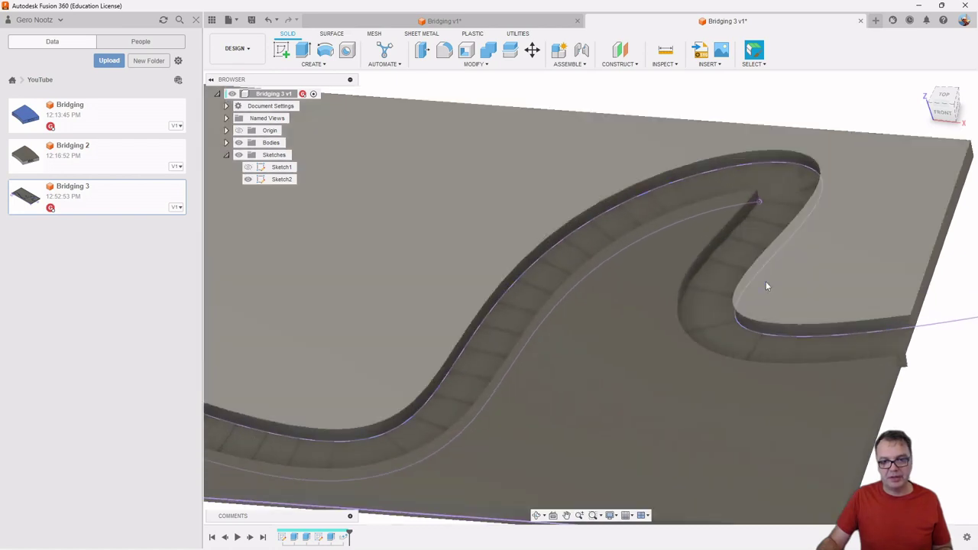
scroll(768, 345, "down", 3)
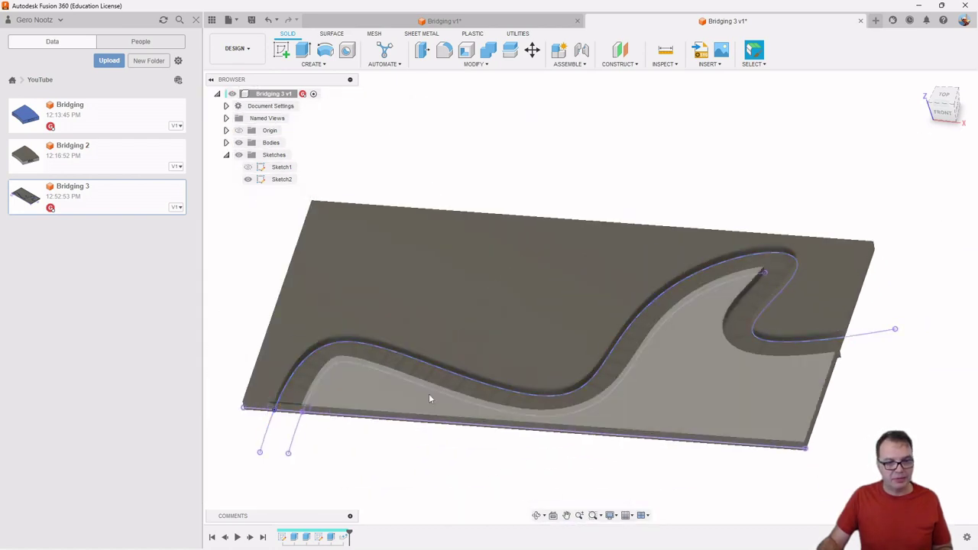
scroll(307, 433, "up", 4)
middle_click_drag(306, 433, 316, 485, "shift")
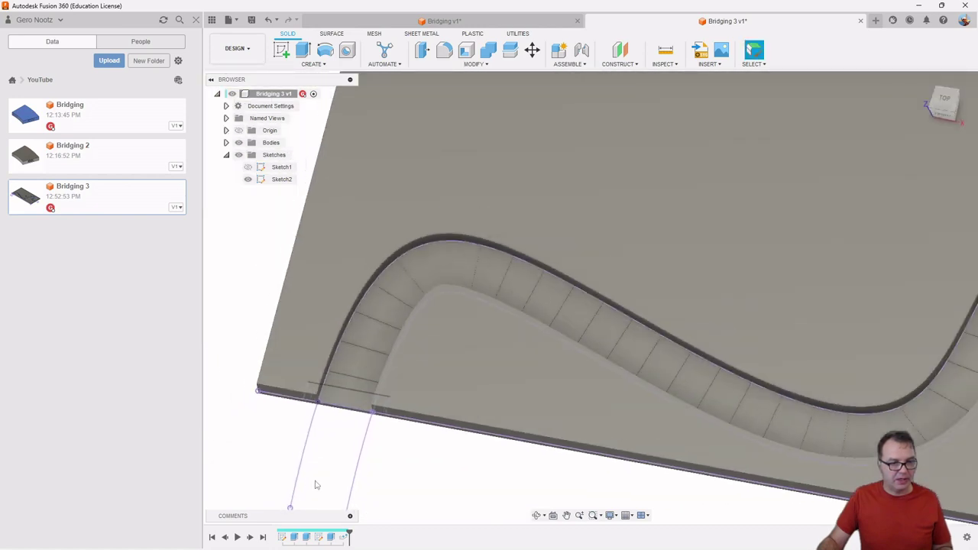
scroll(320, 387, "up", 5)
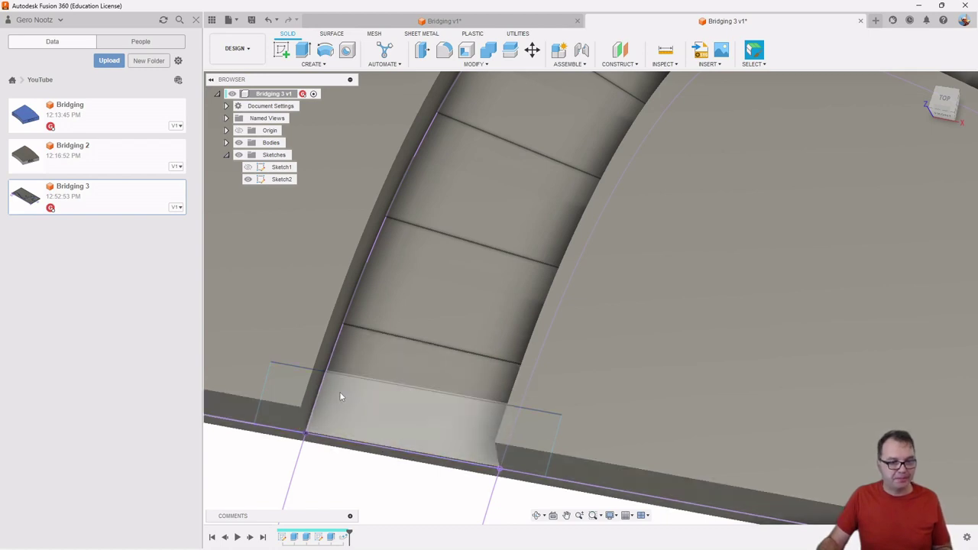
- Edit the Pattern on Path: shorten its distance, change 25 copies to 50, use Adjust compute
left_click_drag(349, 537, 345, 539)
double_click(342, 537)
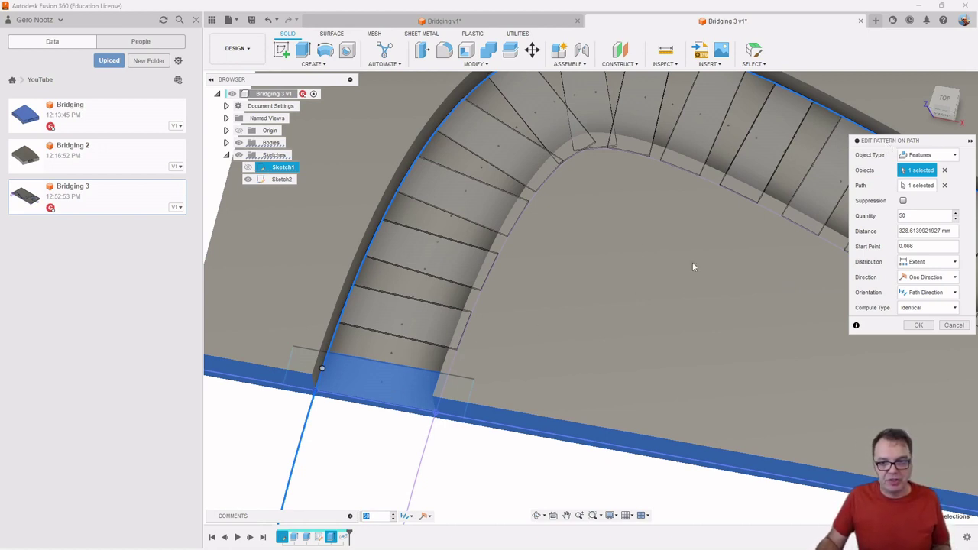
scroll(404, 227, "down", 10)
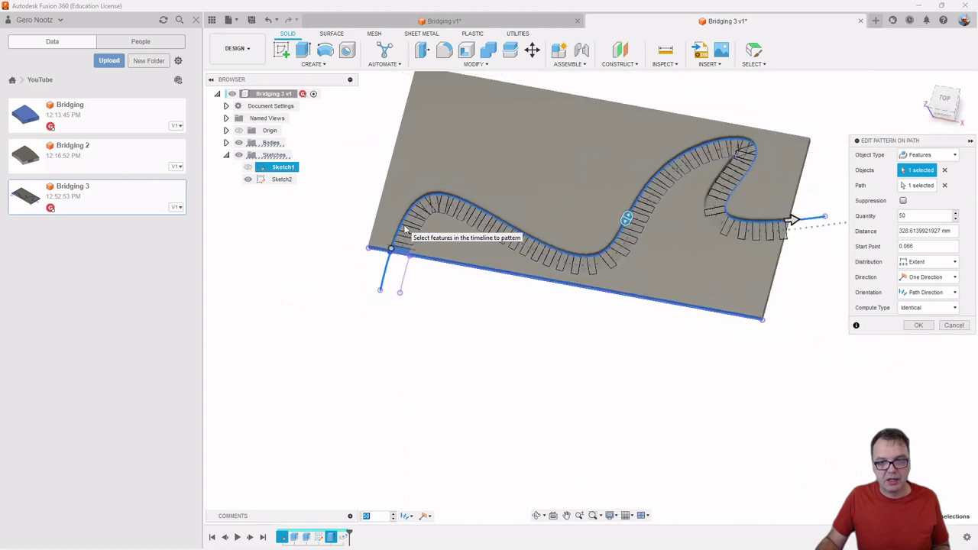
mouse_move(760, 220)
left_mouse_down()
mouse_move(699, 200)
mouse_move(709, 174)
mouse_move(696, 205)
mouse_move(715, 220)
mouse_move(758, 220)
left_mouse_up()
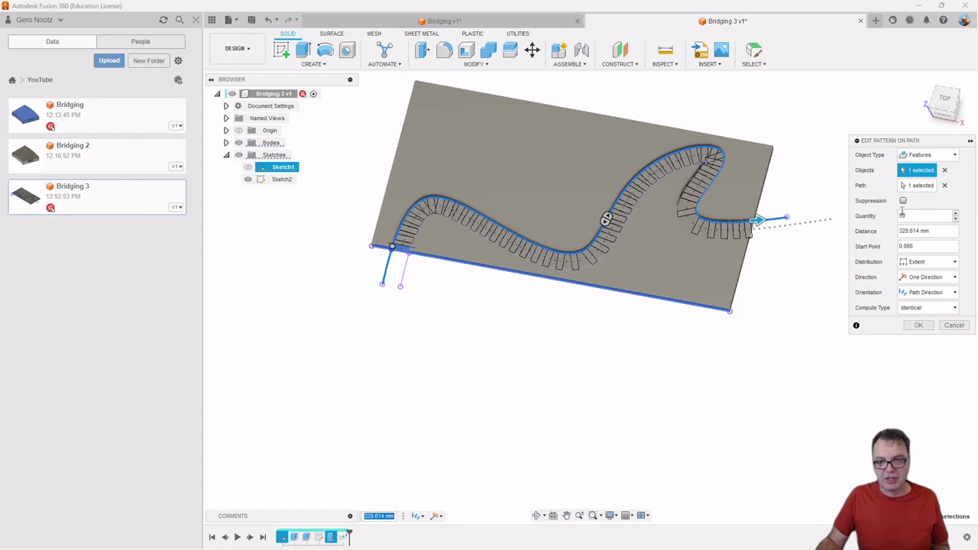
left_click(912, 215)
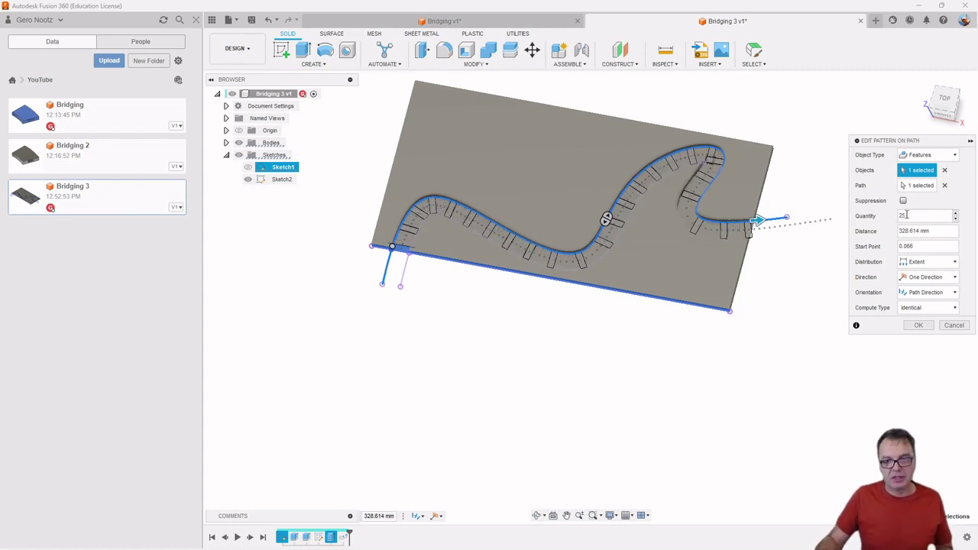
double_click(906, 215)
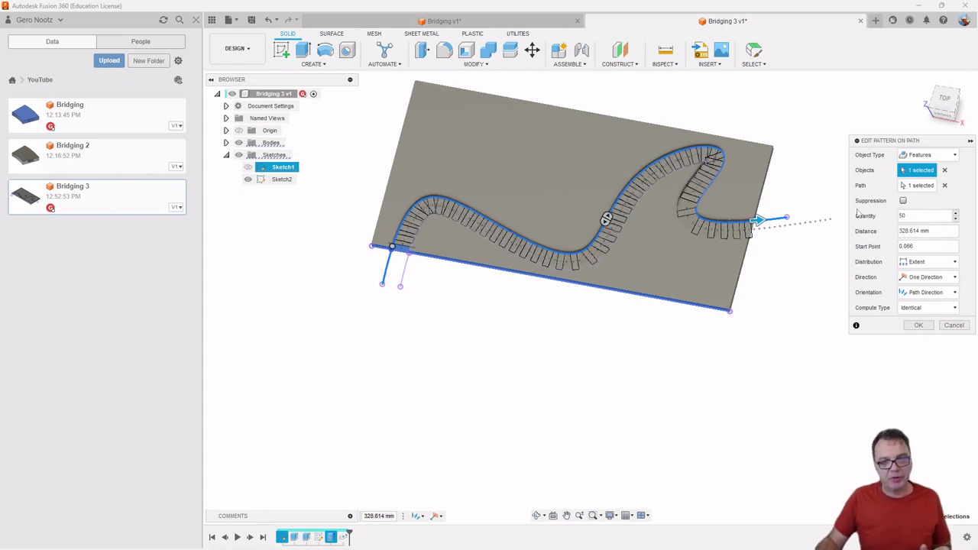
left_click(920, 309)
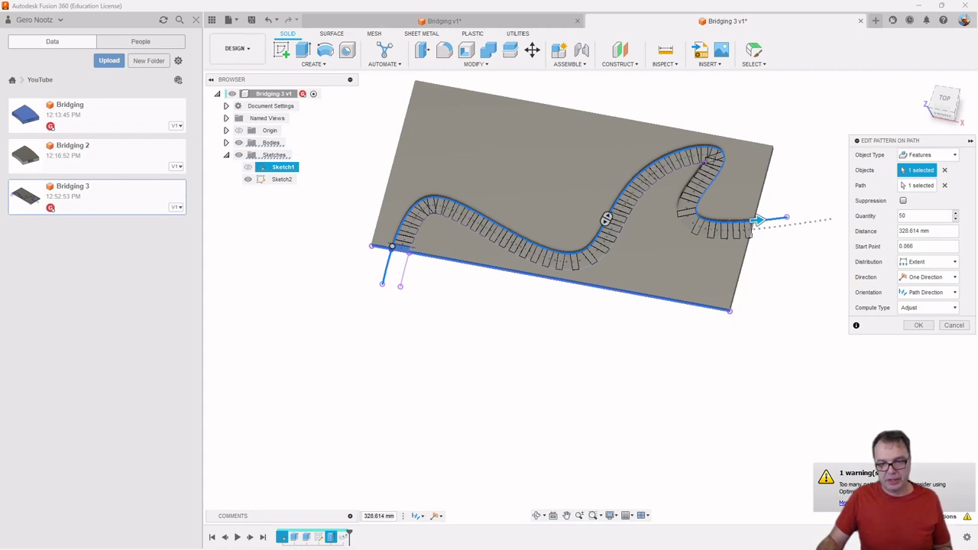
- Try the Optimized compute type for the bridge path pattern
left_click(940, 307)
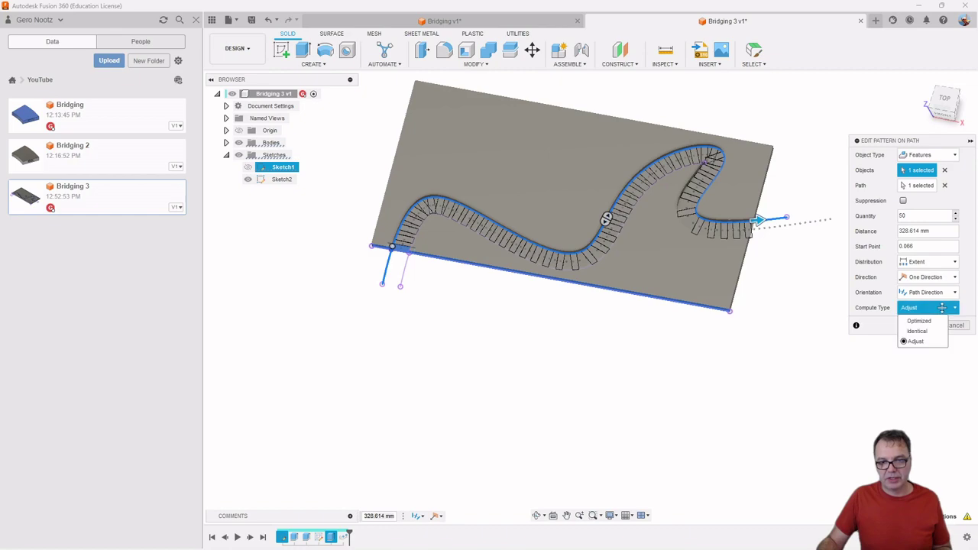
left_click(919, 321)
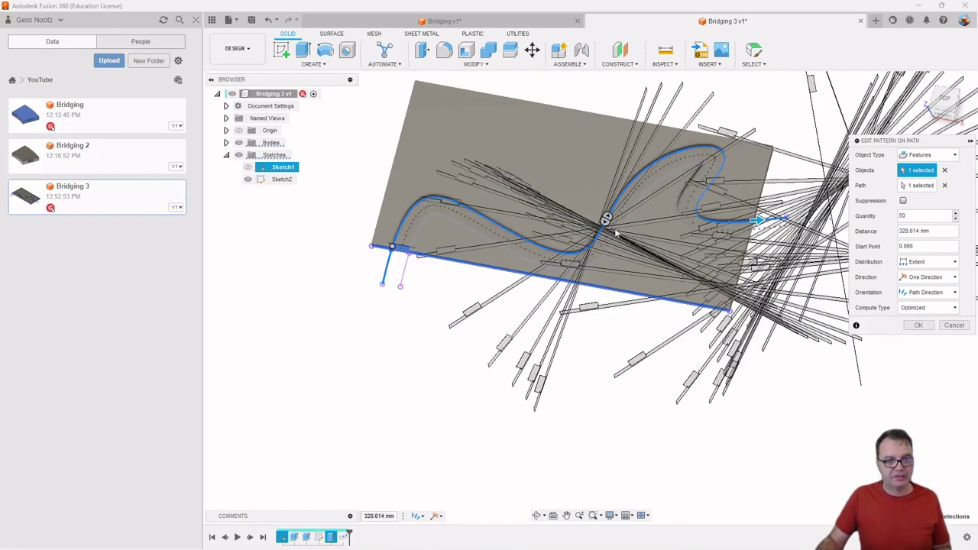
scroll(569, 302, "down", 5)
scroll(569, 303, "up", 2)
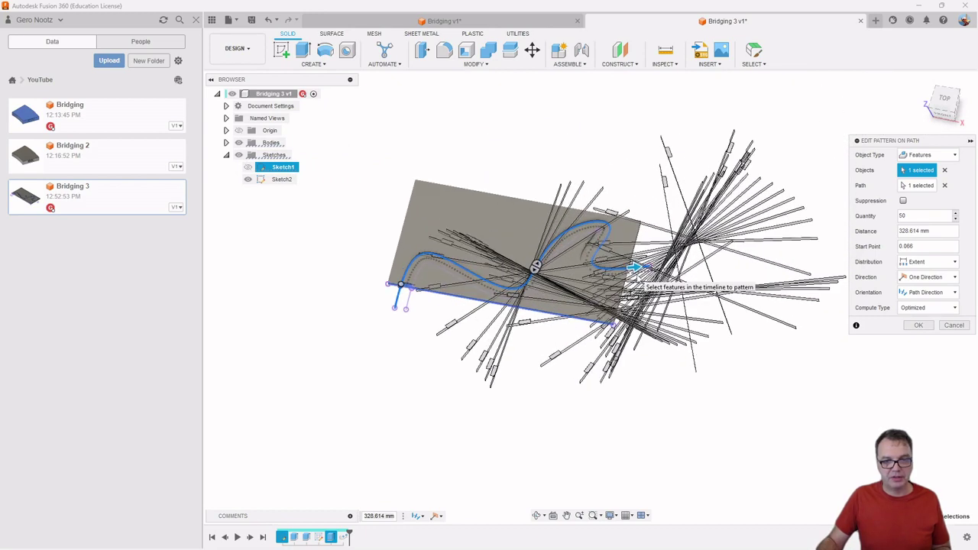
scroll(456, 282, "up", 3)
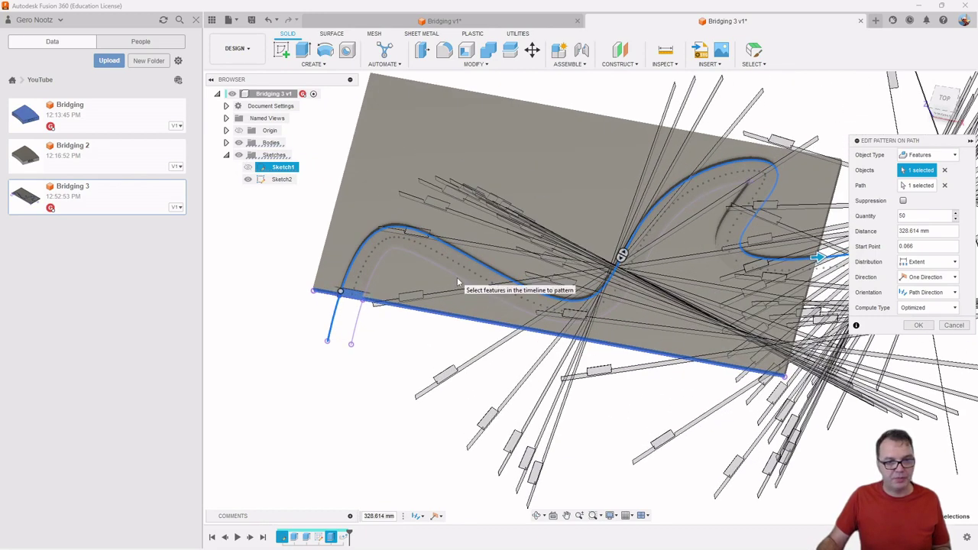
scroll(458, 284, "down", 2)
- Set the compute type back to Identical, checking the 50 ribs along the S-curved channel
left_click(929, 307)
left_click(925, 331)
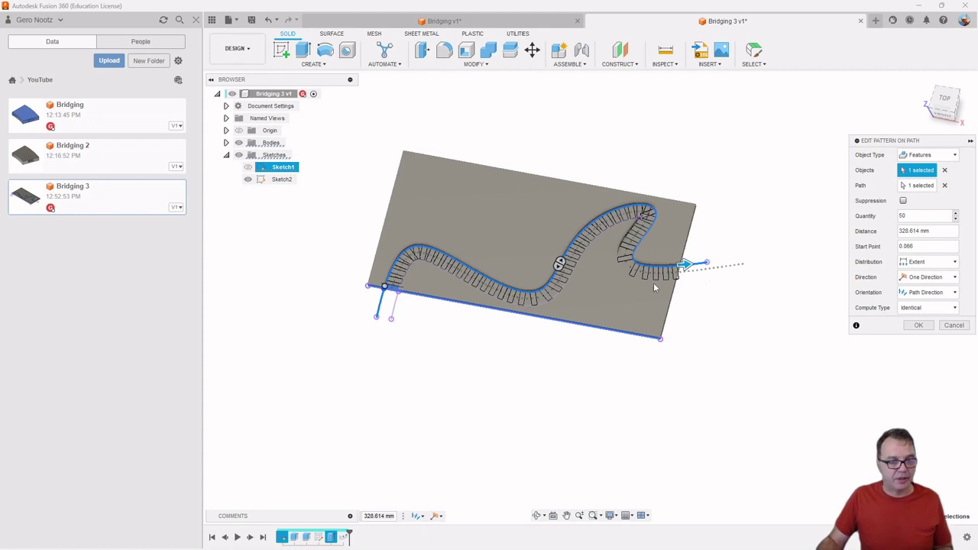
mouse_move(491, 344)
middle_mouse_down("shift")
mouse_move(491, 304)
mouse_move(480, 343)
middle_mouse_up("shift")
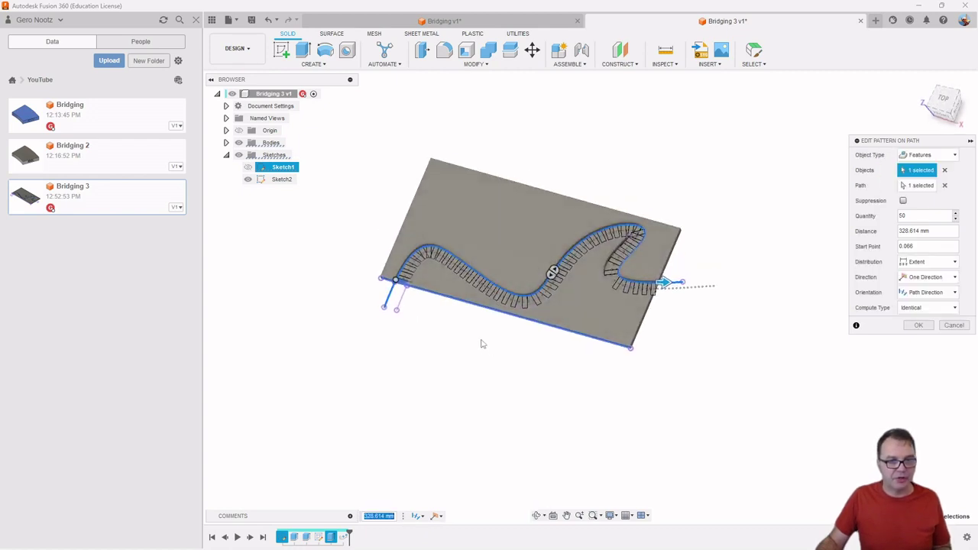
scroll(453, 248, "up", 3)
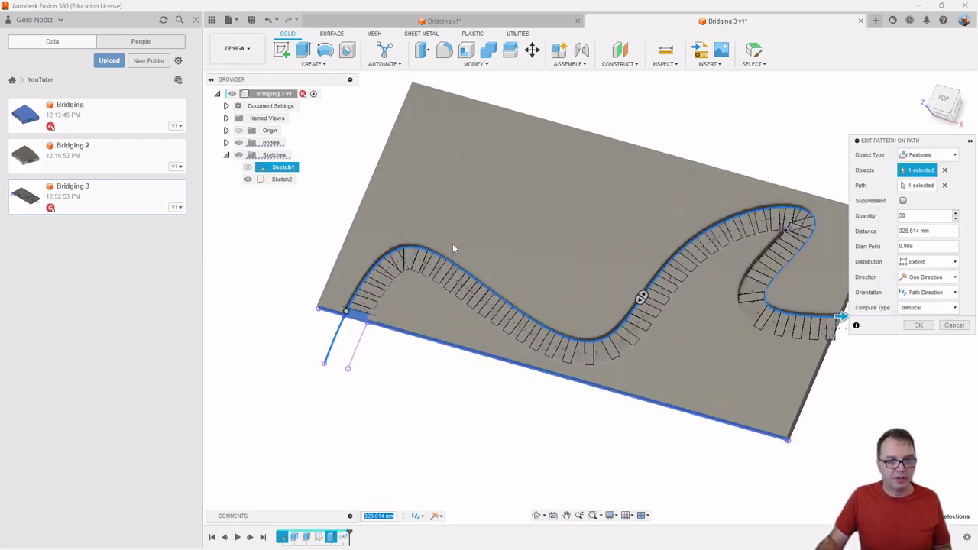
left_click(921, 309)
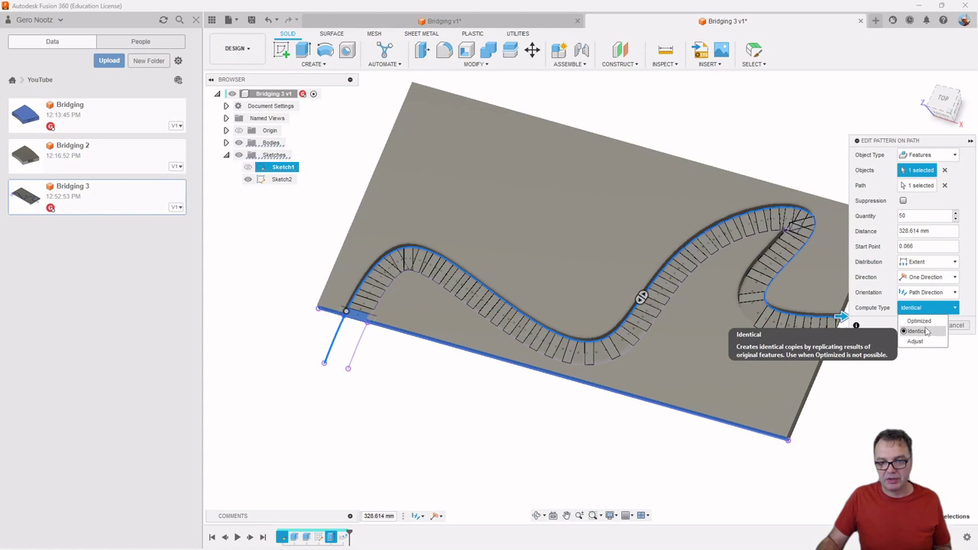
left_click(920, 331)
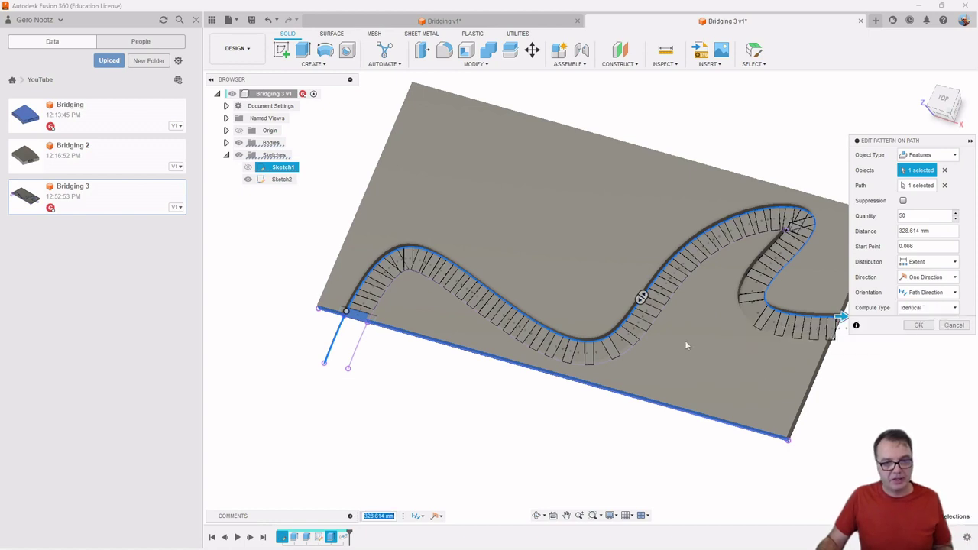
- Zoom and orbit Cura's layer-15 preview to inspect the bridges across the plate's S-curved channel
scroll(687, 344, "down", 1)
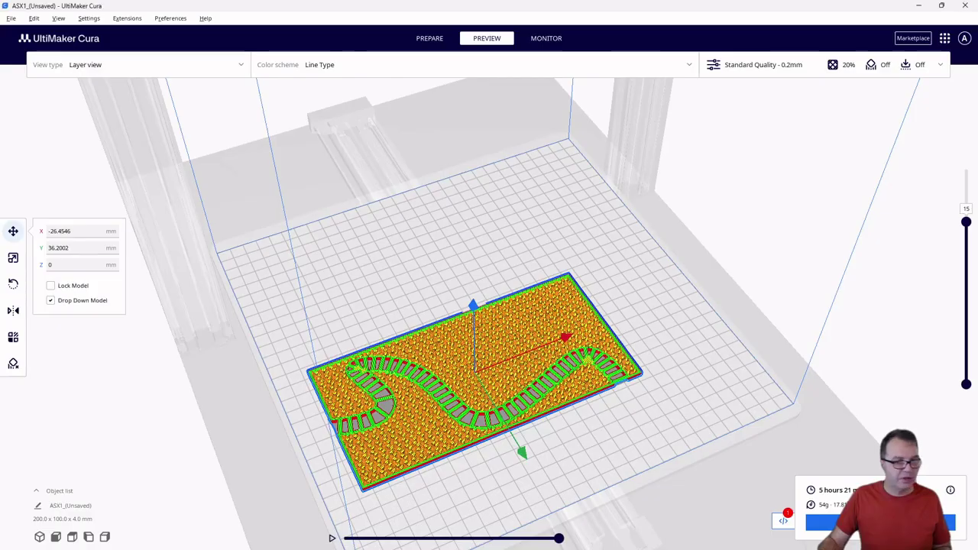
scroll(365, 412, "up", 5)
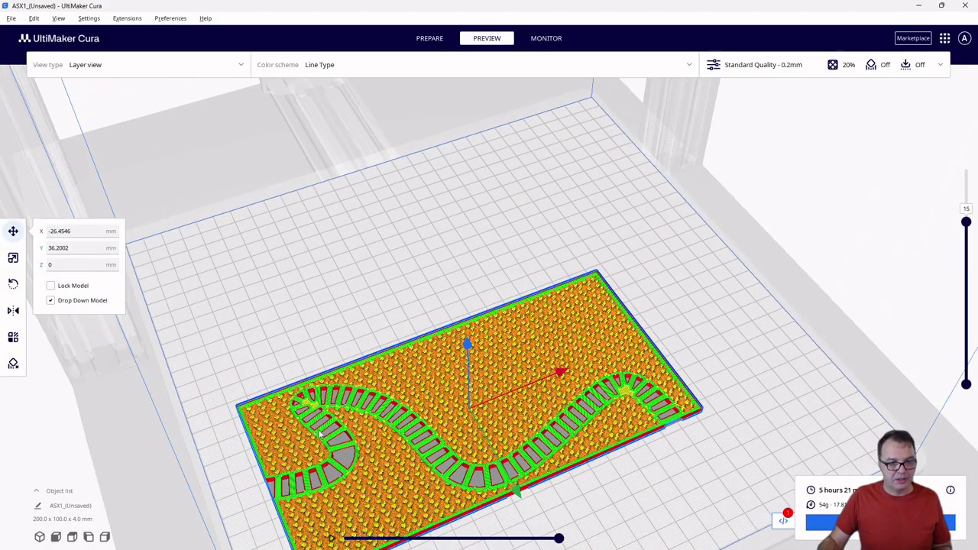
scroll(681, 437, "up", 5)
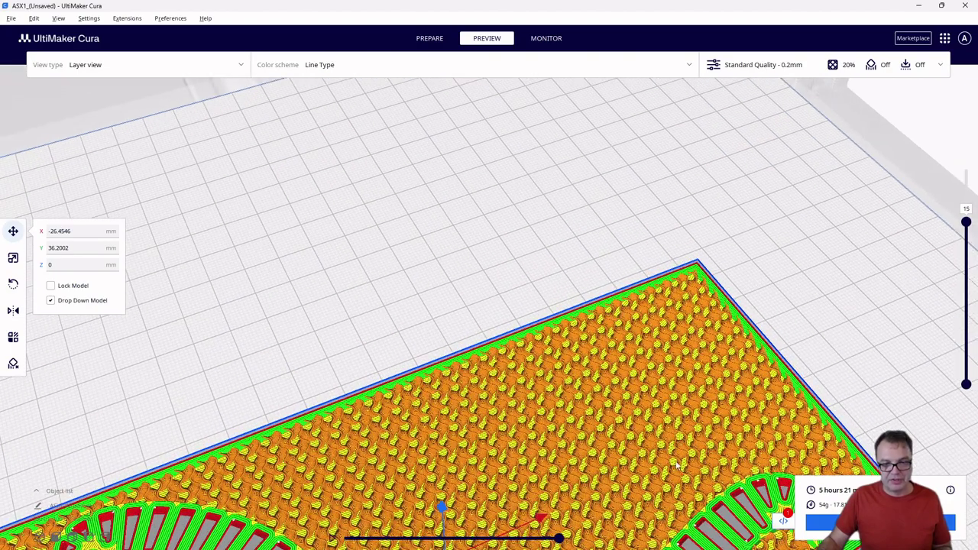
scroll(622, 443, "down", 8)
scroll(305, 475, "up", 3)
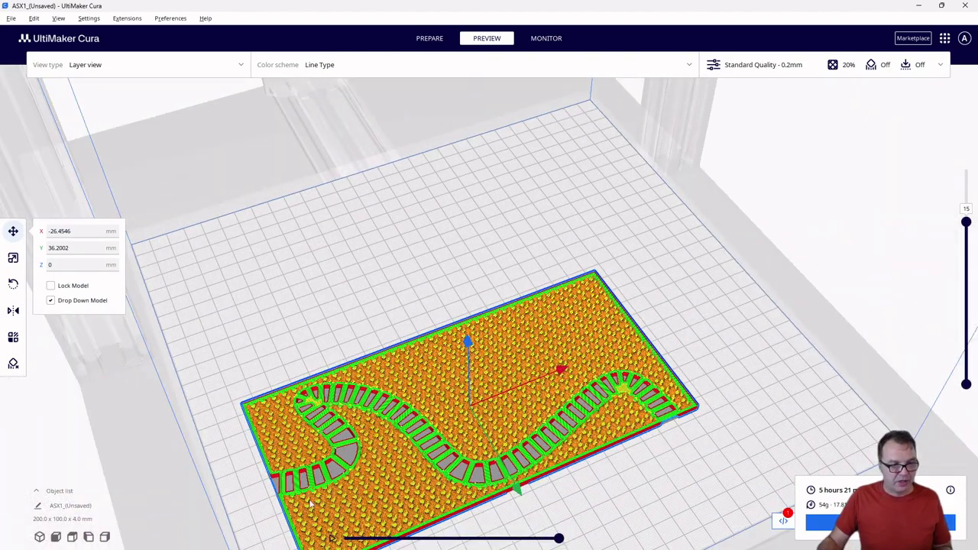
scroll(304, 435, "down", 4)
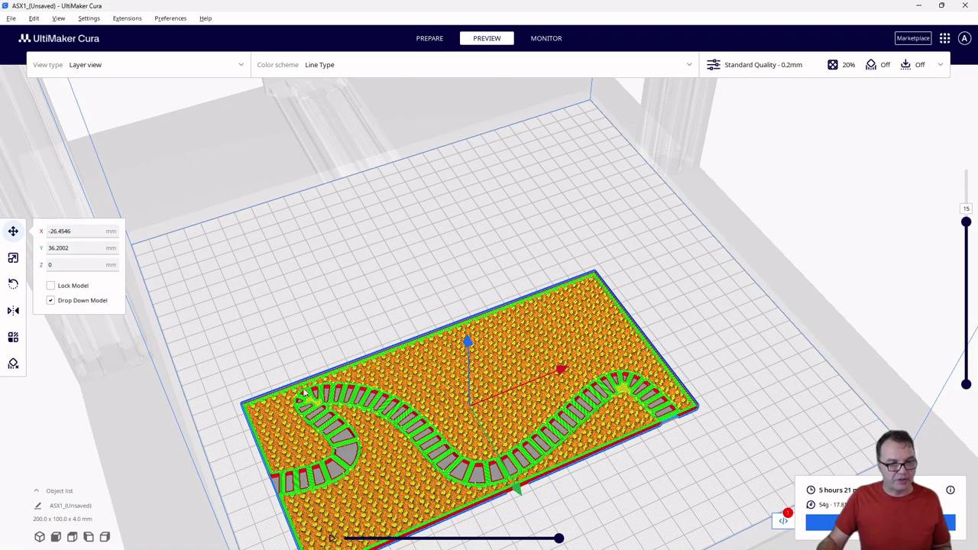
scroll(335, 427, "up", 4)
scroll(324, 405, "down", 3)
scroll(323, 407, "up", 4)
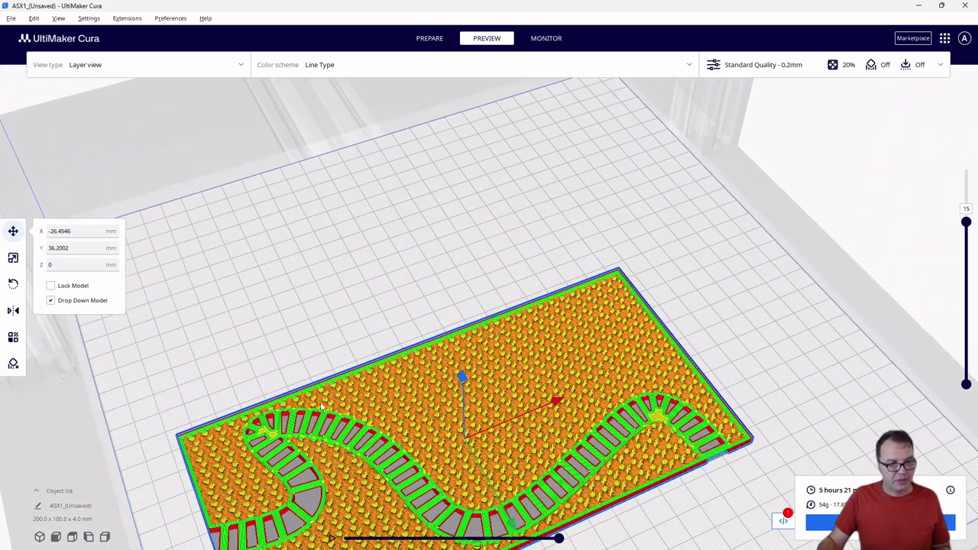
scroll(664, 450, "up", 4)
scroll(663, 451, "down", 4)
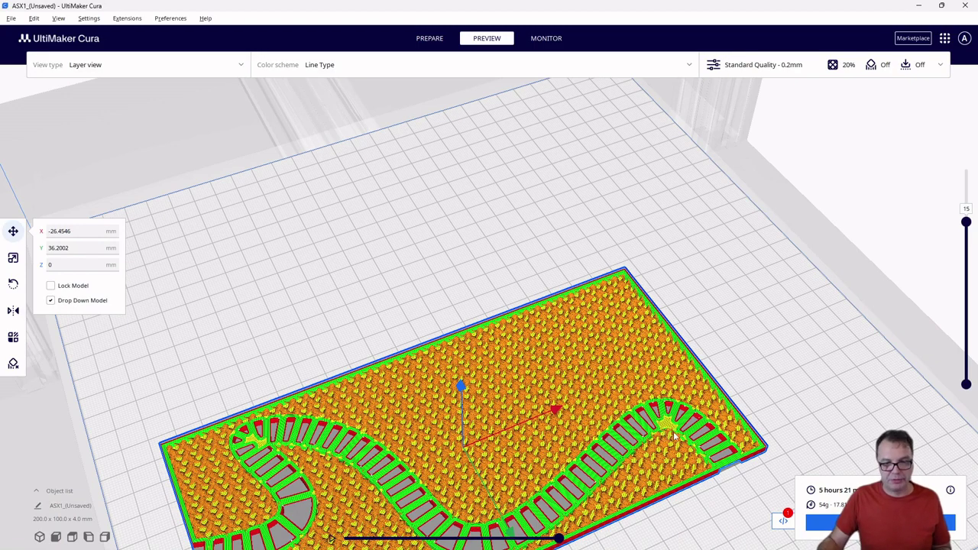
scroll(690, 402, "up", 3)
scroll(518, 411, "down", 8)
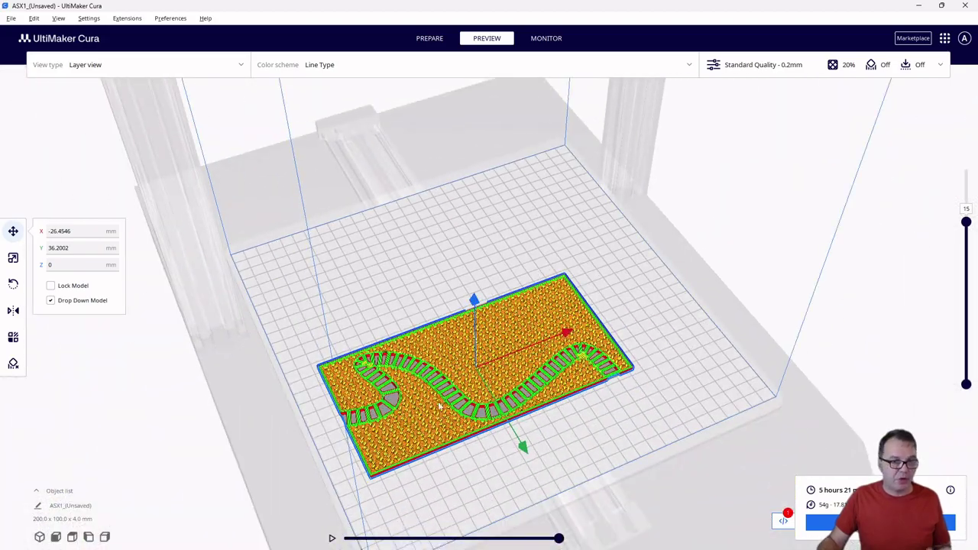
scroll(378, 422, "up", 2)
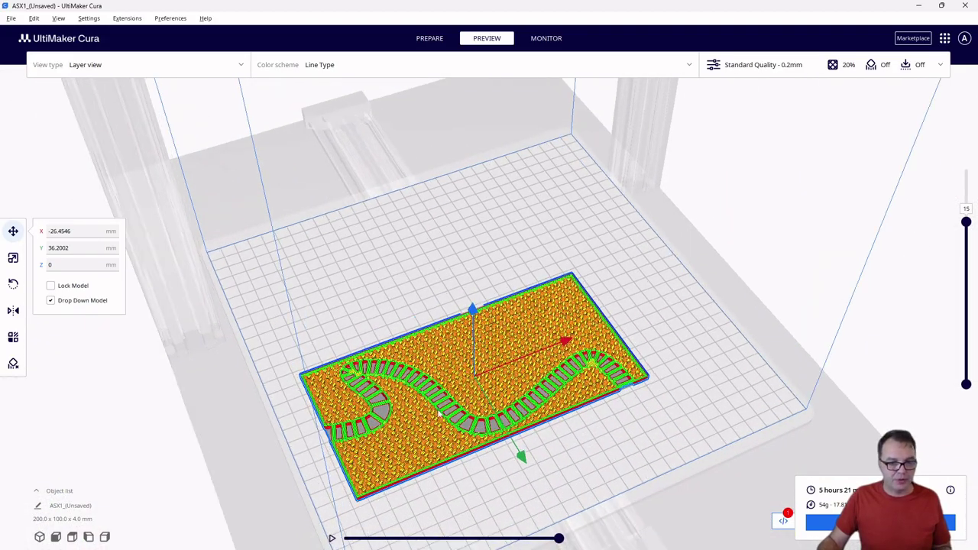
right_click_drag(438, 413, 535, 377)
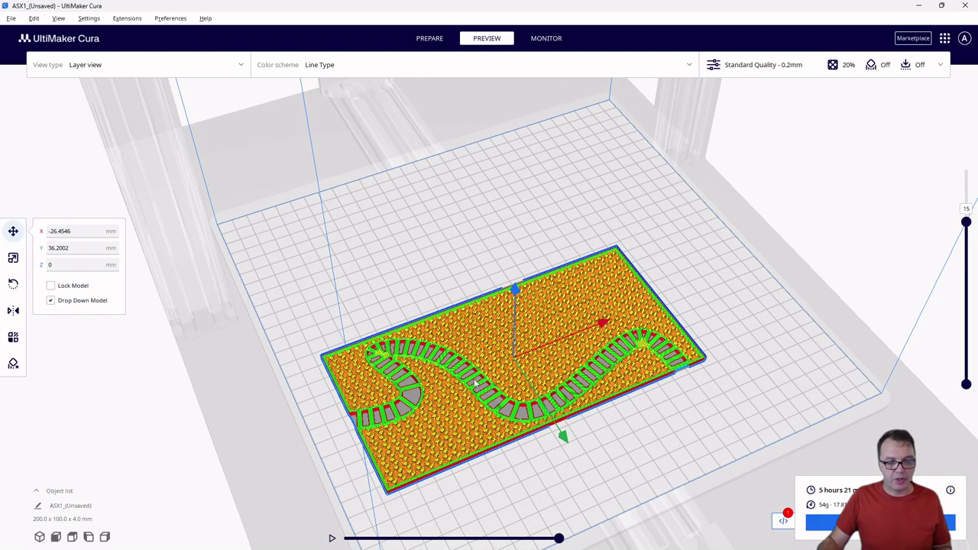